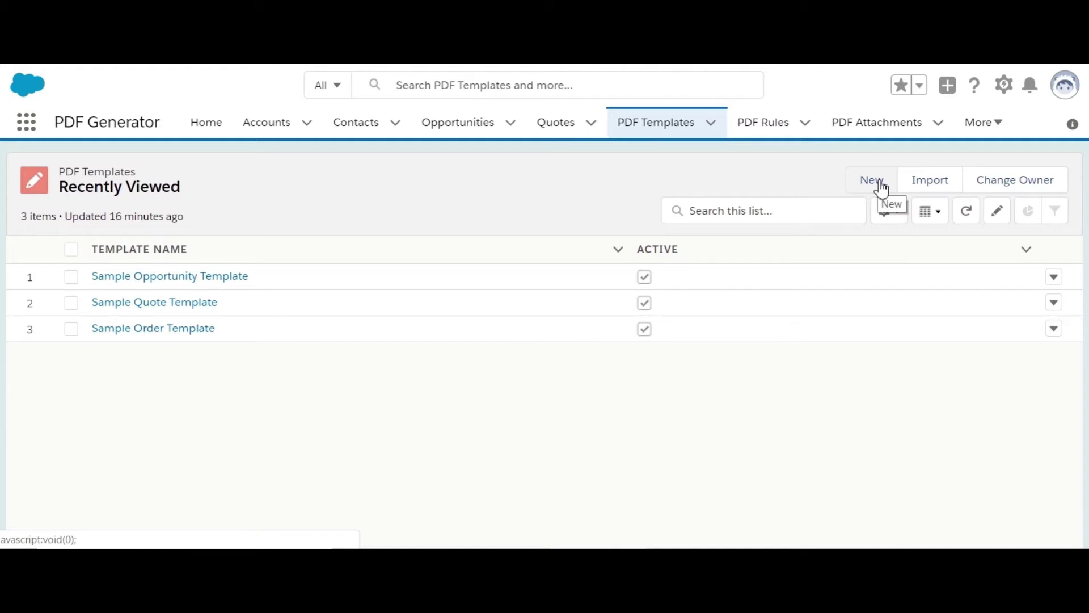
Step: Open the Sample Opportunity Template from the PDF Templates list for editing
{"action": "left_click", "coordinate": [185, 278]}
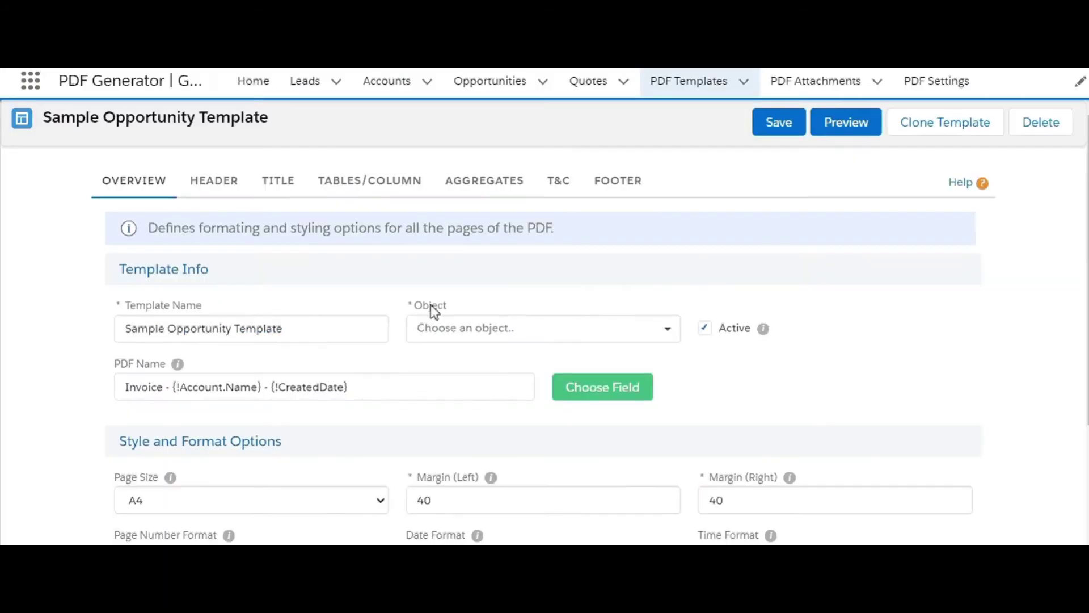
Step: Set the template's Object field to Opportunity by searching 'Opportu'
{"action": "left_click", "coordinate": [445, 313]}
{"action": "left_click", "coordinate": [441, 333]}
{"action": "type", "text": "Opportu"}
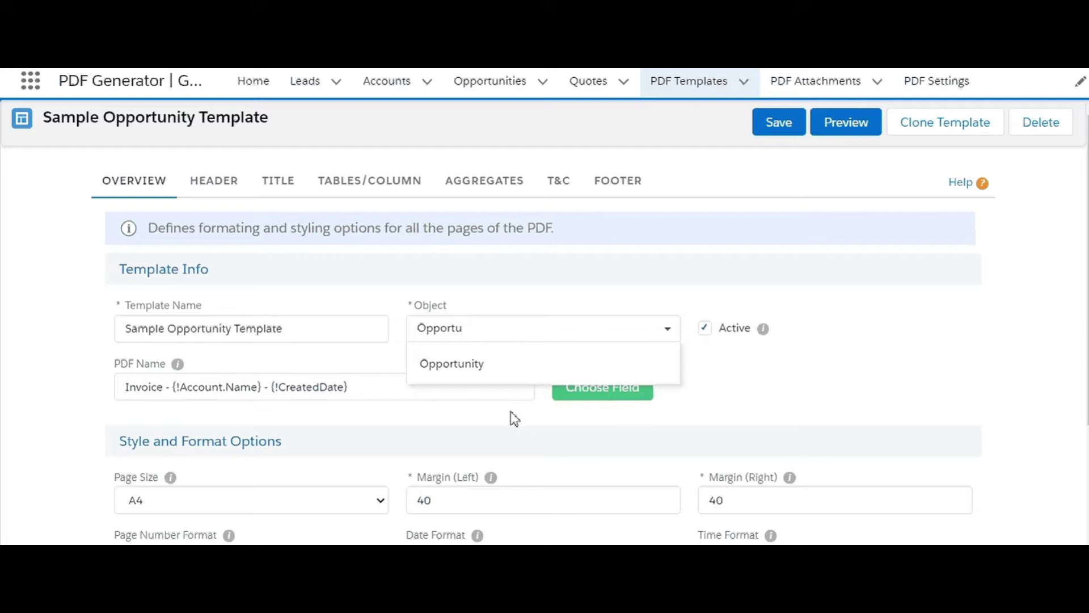
{"action": "left_click", "coordinate": [431, 367]}
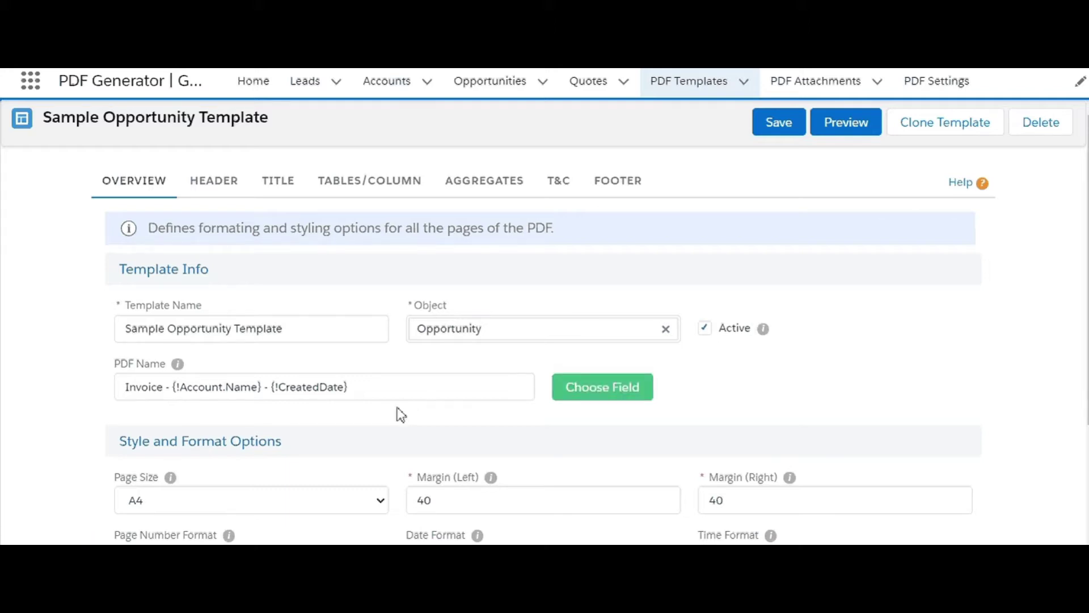
{"action": "scroll", "coordinate": [399, 413], "scroll_direction": "down", "scroll_amount": 3}
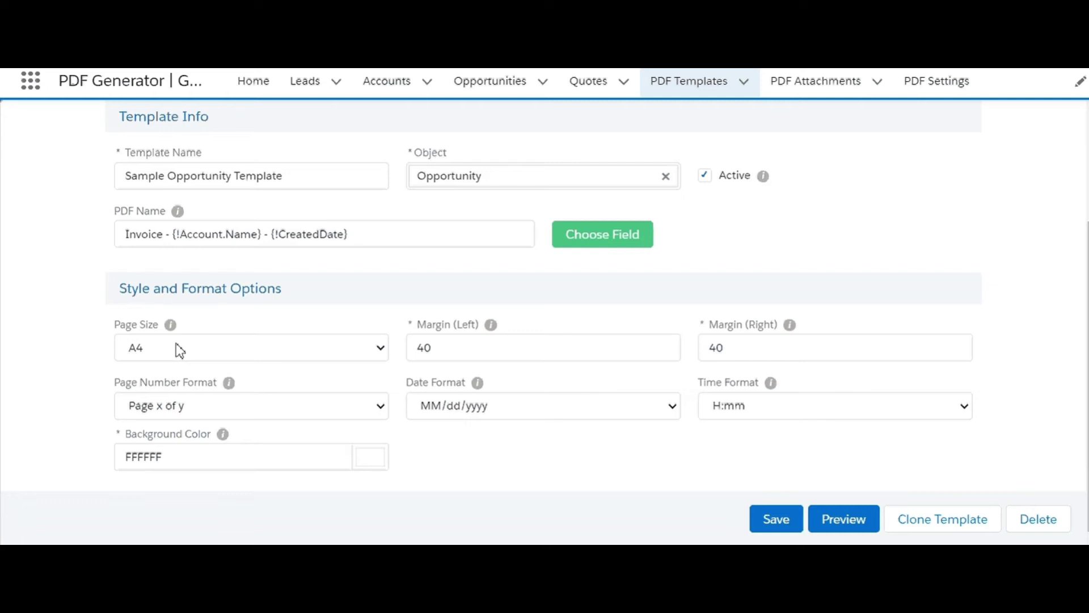
Step: Keep A4, Page x of y, MM/dd/yyyy and H:mm style options, then set Background Color
{"action": "left_click", "coordinate": [180, 351]}
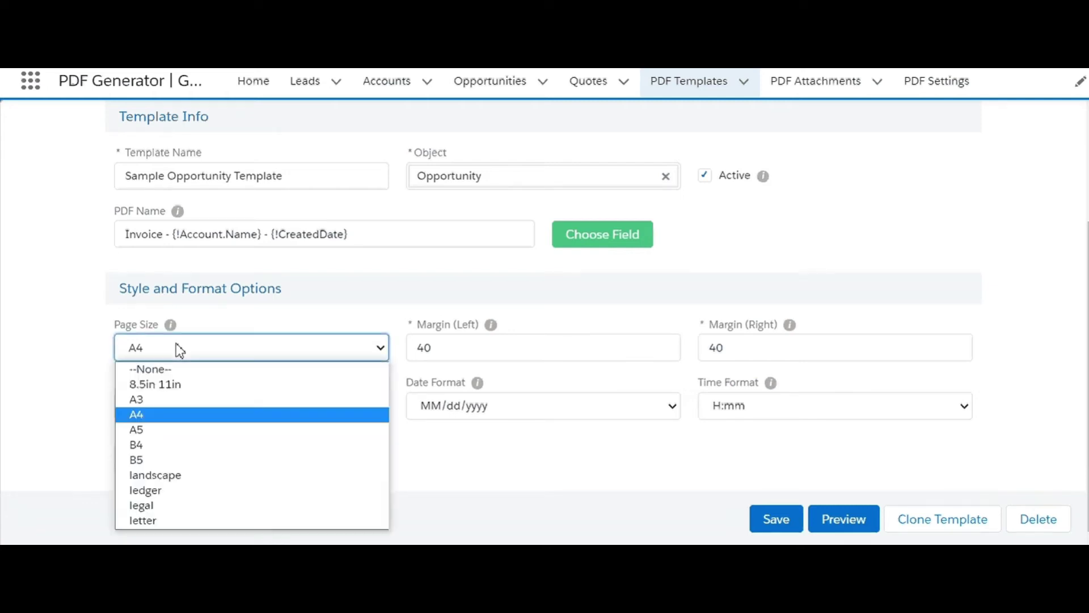
{"action": "left_click", "coordinate": [270, 352]}
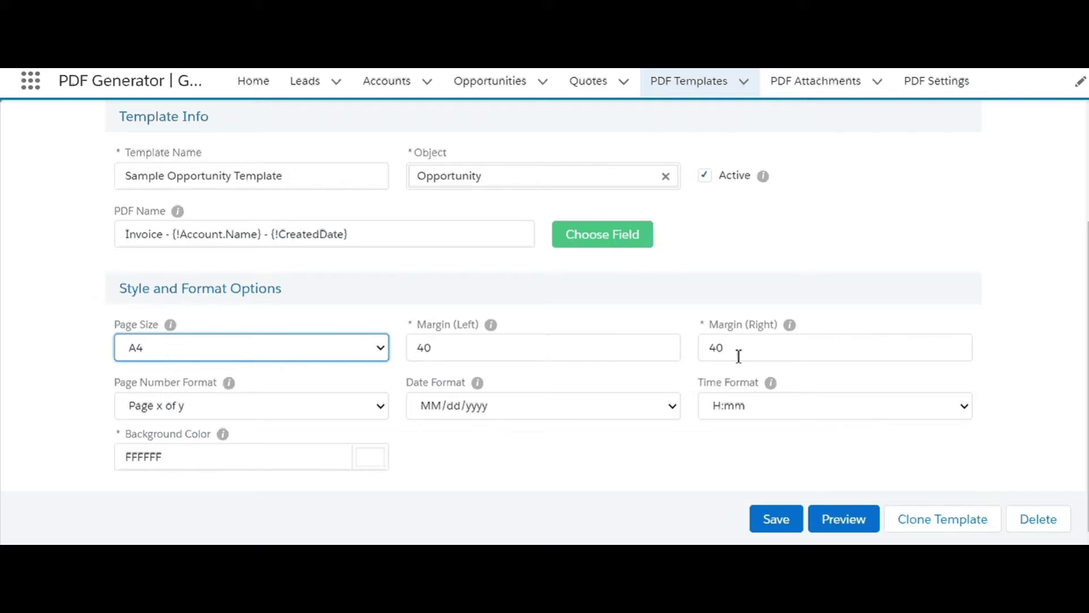
{"action": "left_click", "coordinate": [227, 416]}
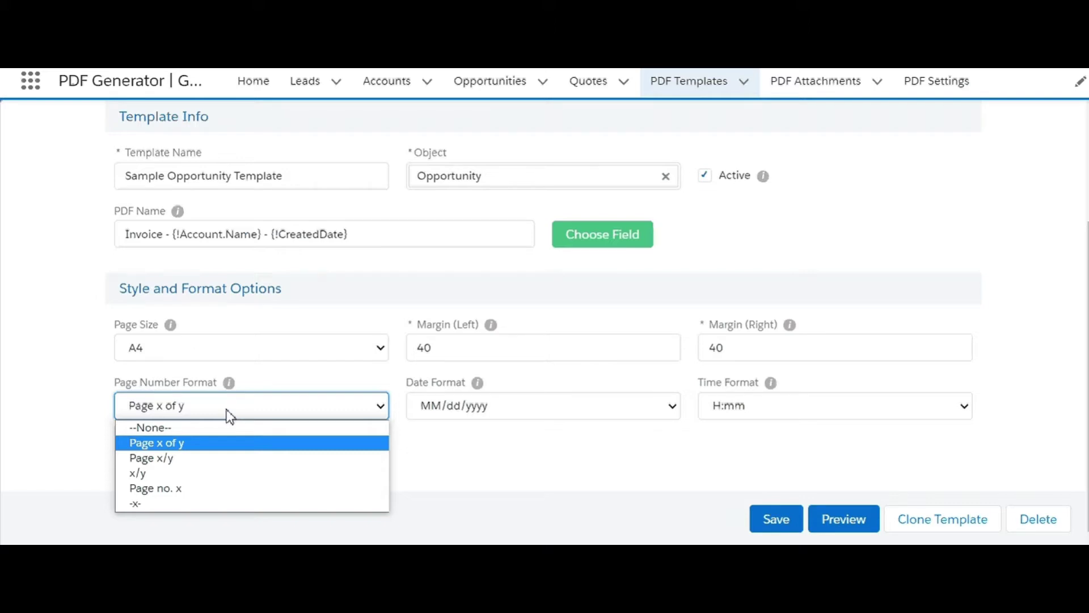
{"action": "left_click", "coordinate": [230, 418]}
{"action": "left_click", "coordinate": [465, 412]}
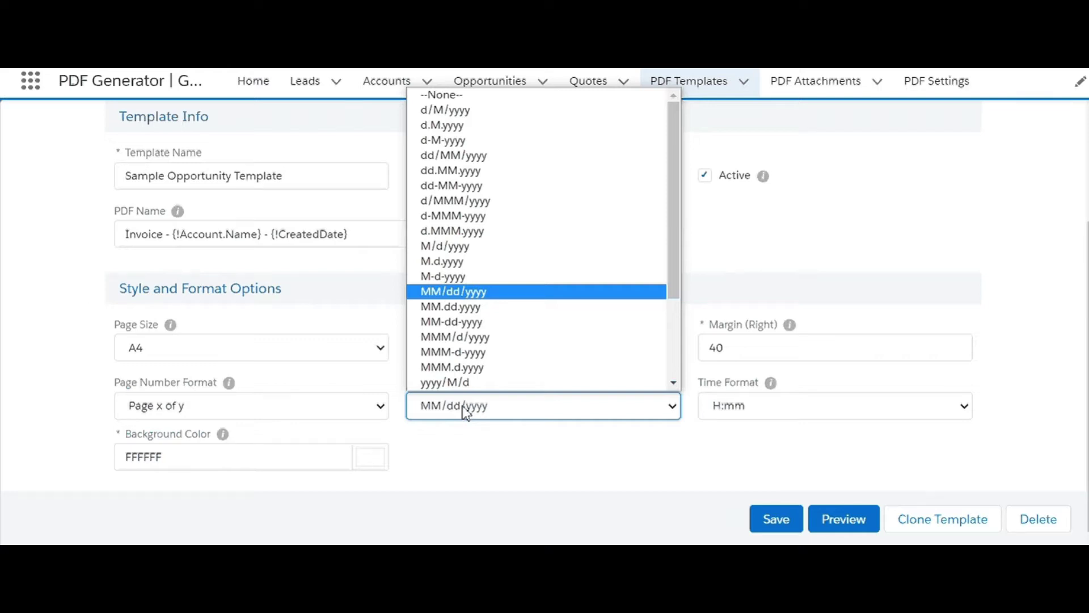
{"action": "left_click", "coordinate": [465, 411]}
{"action": "left_click", "coordinate": [726, 411]}
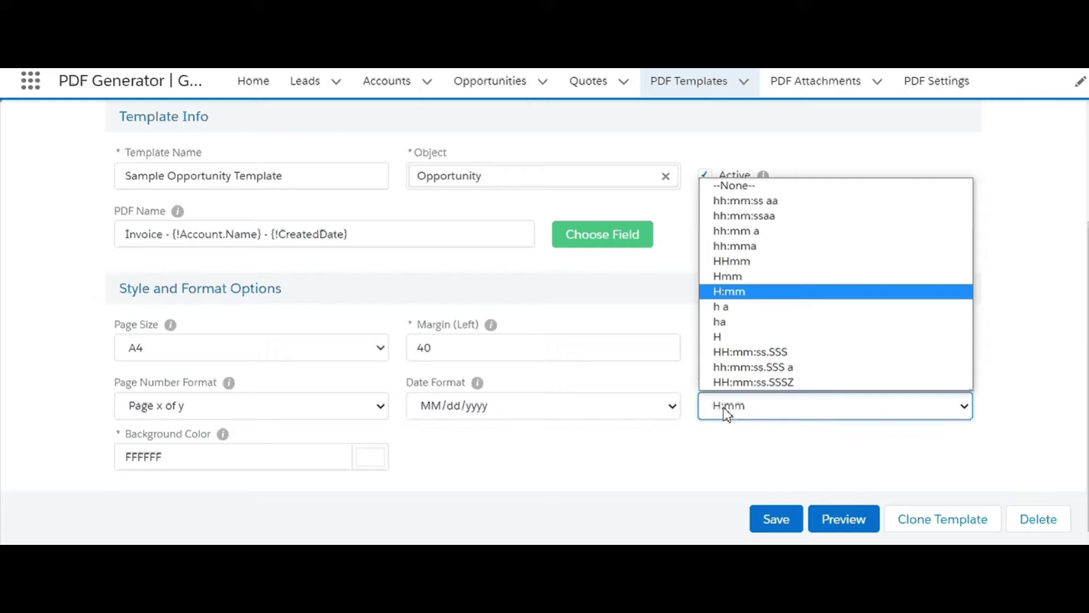
{"action": "left_click", "coordinate": [727, 412]}
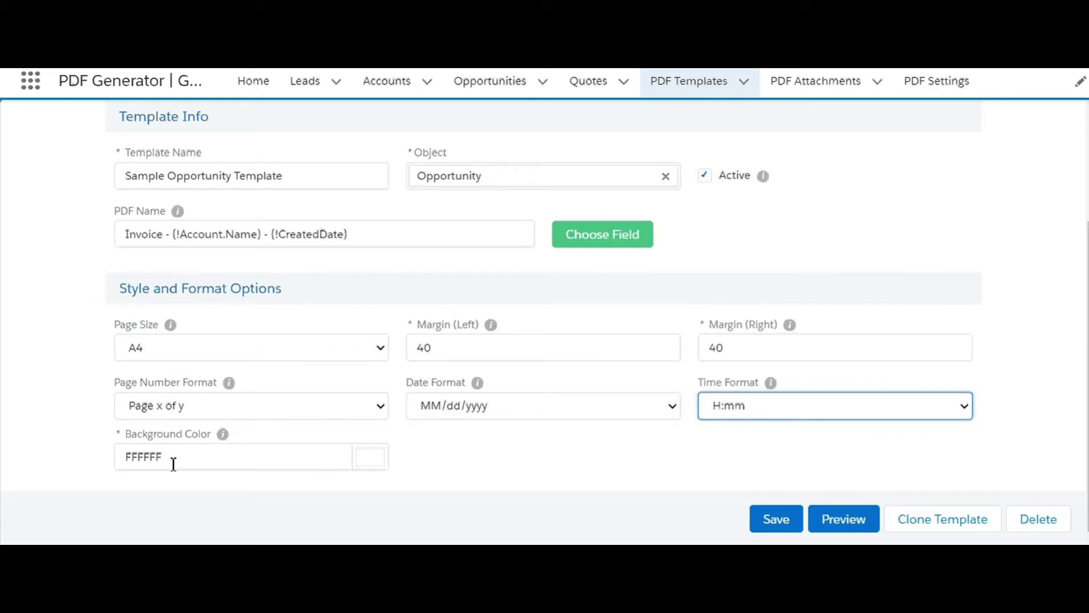
{"action": "left_click", "coordinate": [370, 457]}
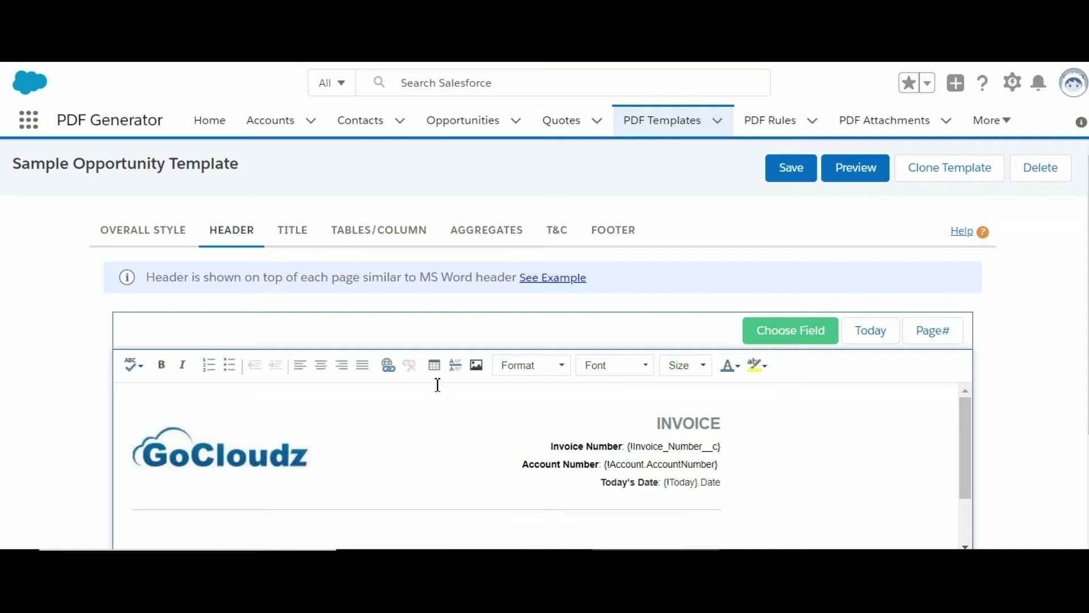
{"action": "left_click", "coordinate": [435, 365]}
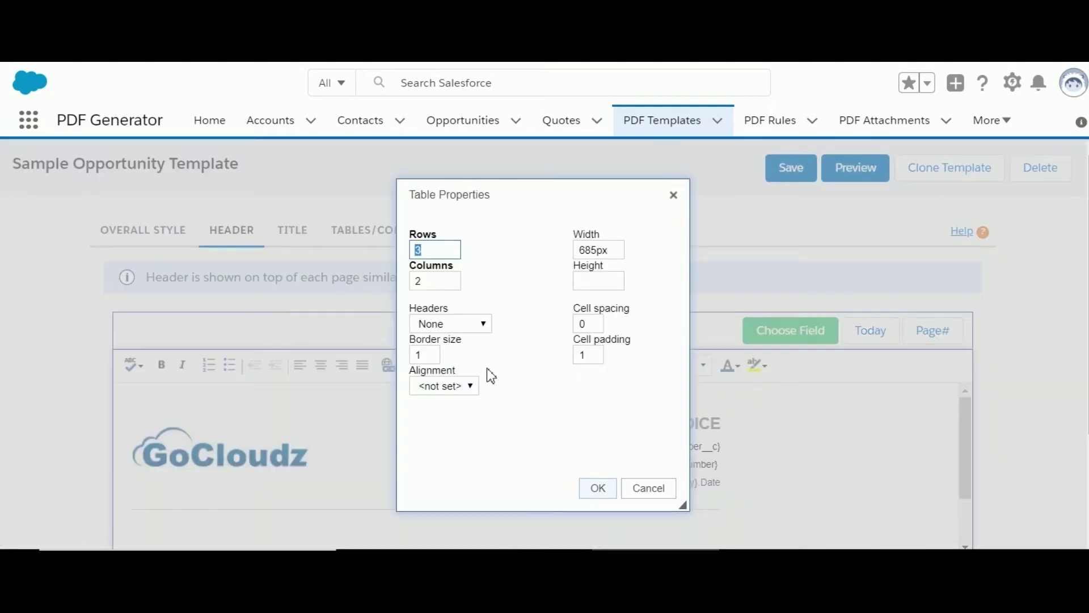
{"action": "left_click", "coordinate": [647, 491]}
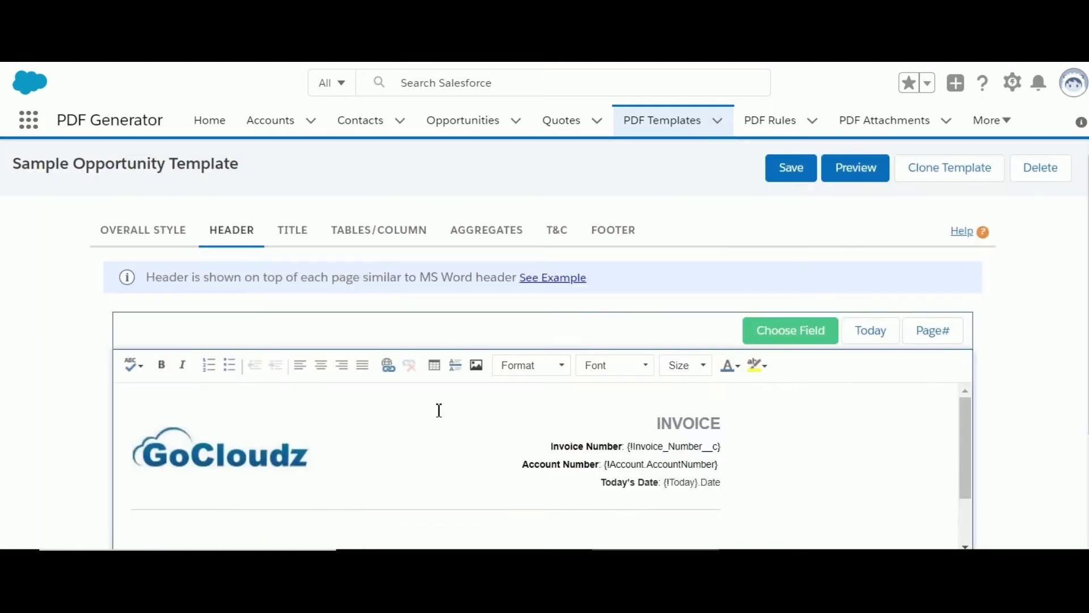
{"action": "left_click", "coordinate": [477, 365]}
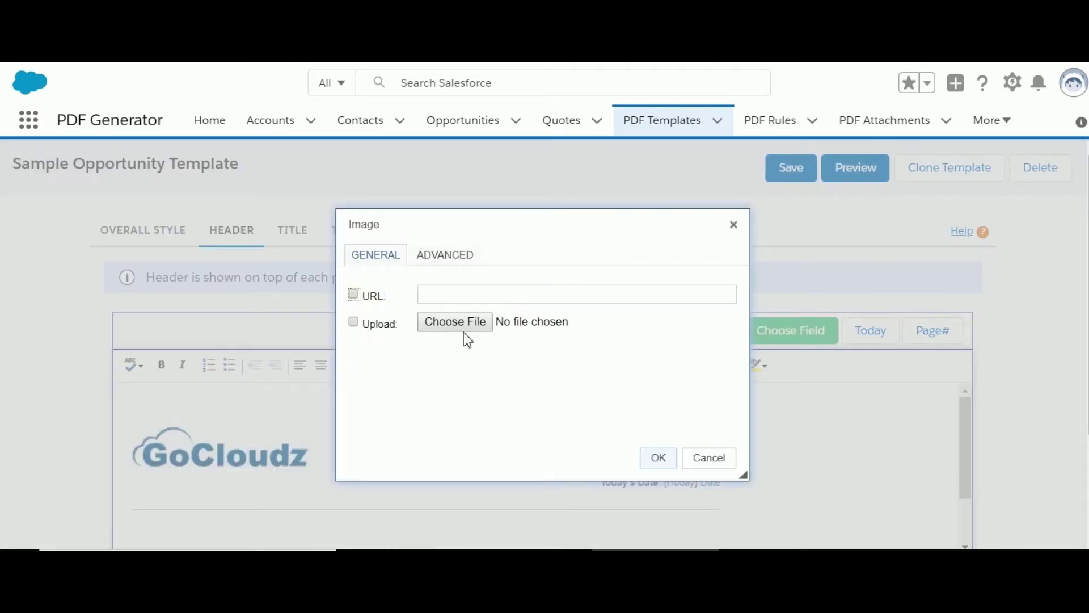
{"action": "left_click", "coordinate": [706, 459]}
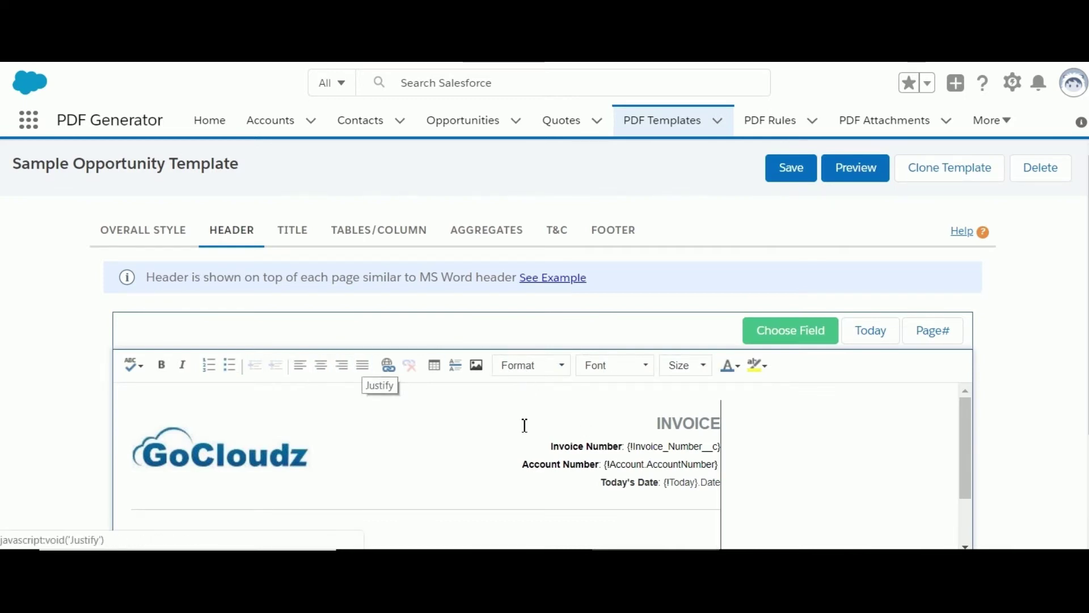
{"action": "left_click_drag", "start_coordinate": [634, 447], "coordinate": [707, 447]}
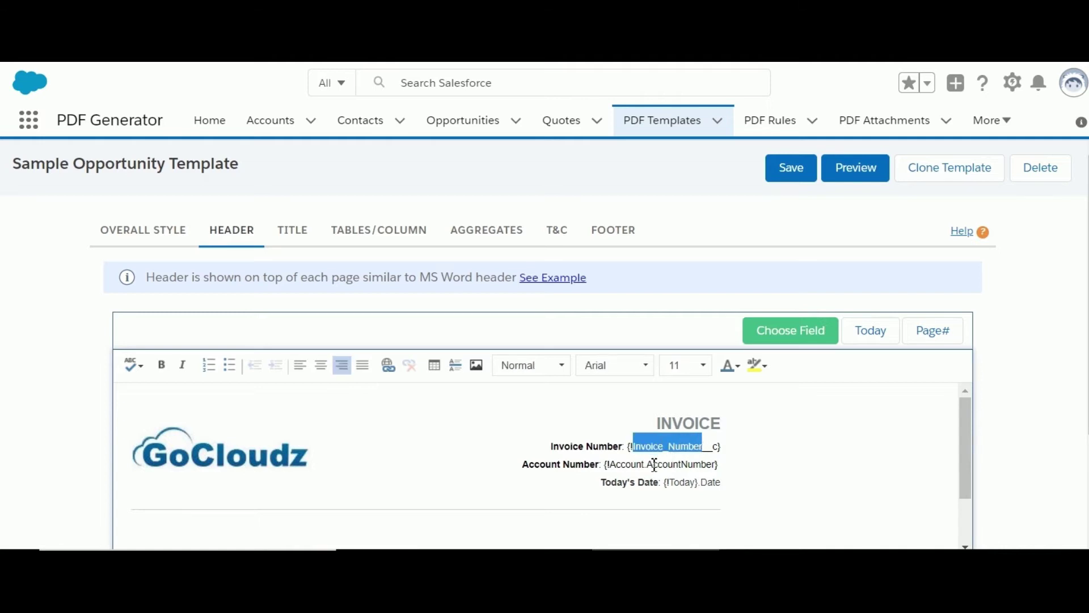
{"action": "left_click", "coordinate": [773, 342]}
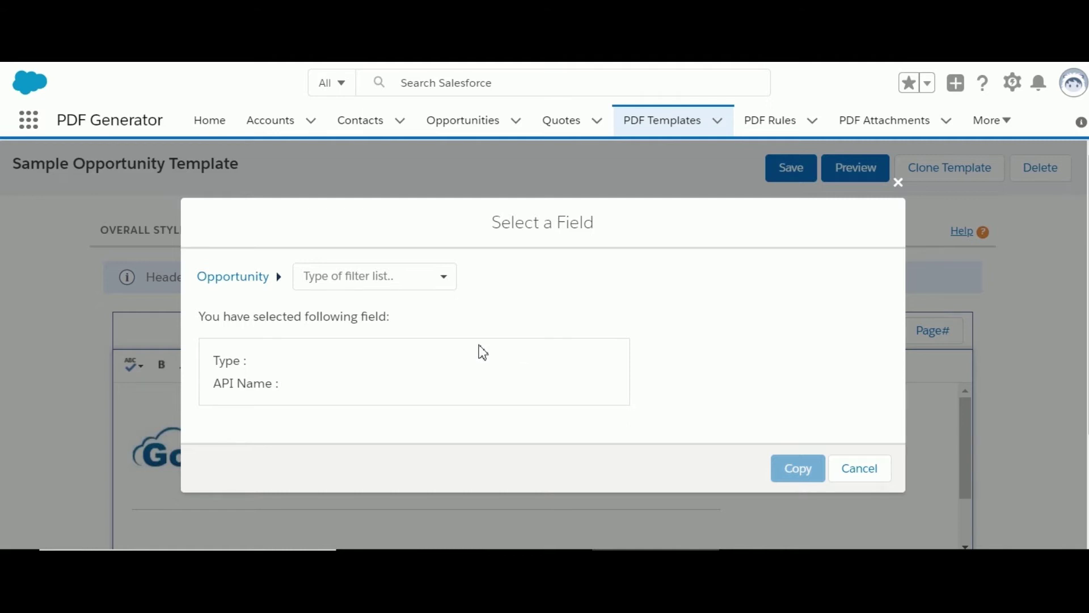
{"action": "left_click", "coordinate": [371, 279]}
{"action": "mouse_move", "coordinate": [449, 314]}
{"action": "left_mouse_down"}
{"action": "mouse_move", "coordinate": [450, 330]}
{"action": "mouse_move", "coordinate": [456, 311]}
{"action": "left_mouse_up"}
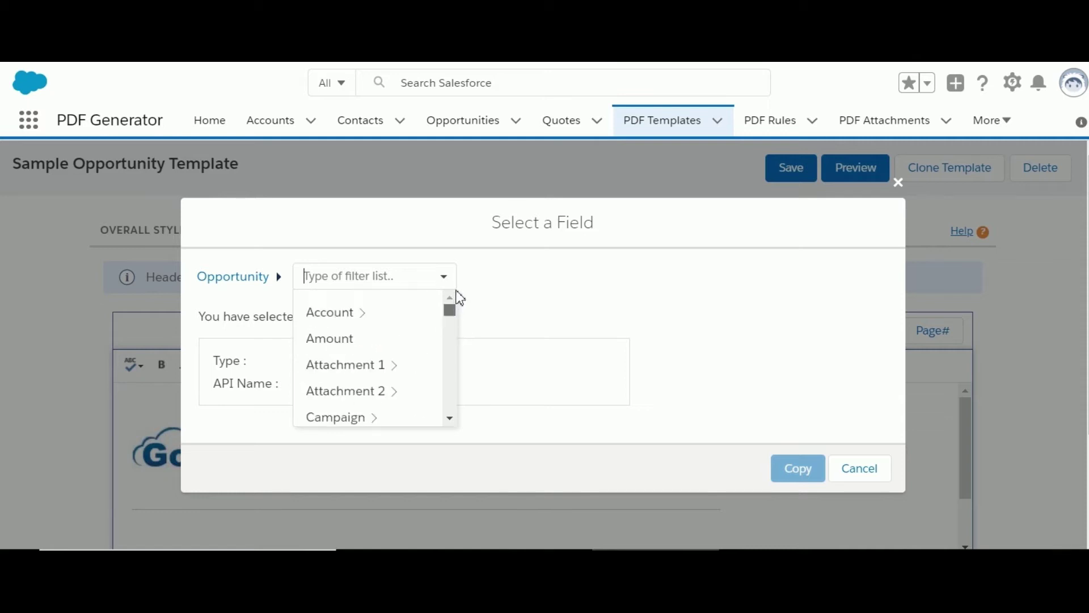
{"action": "left_click", "coordinate": [348, 312]}
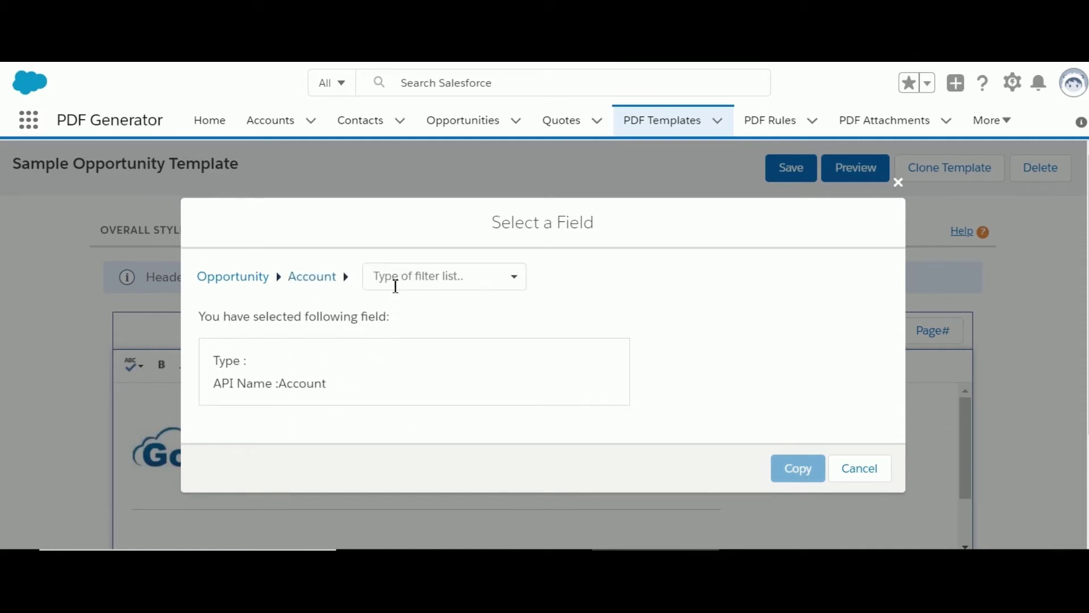
{"action": "left_click", "coordinate": [396, 286]}
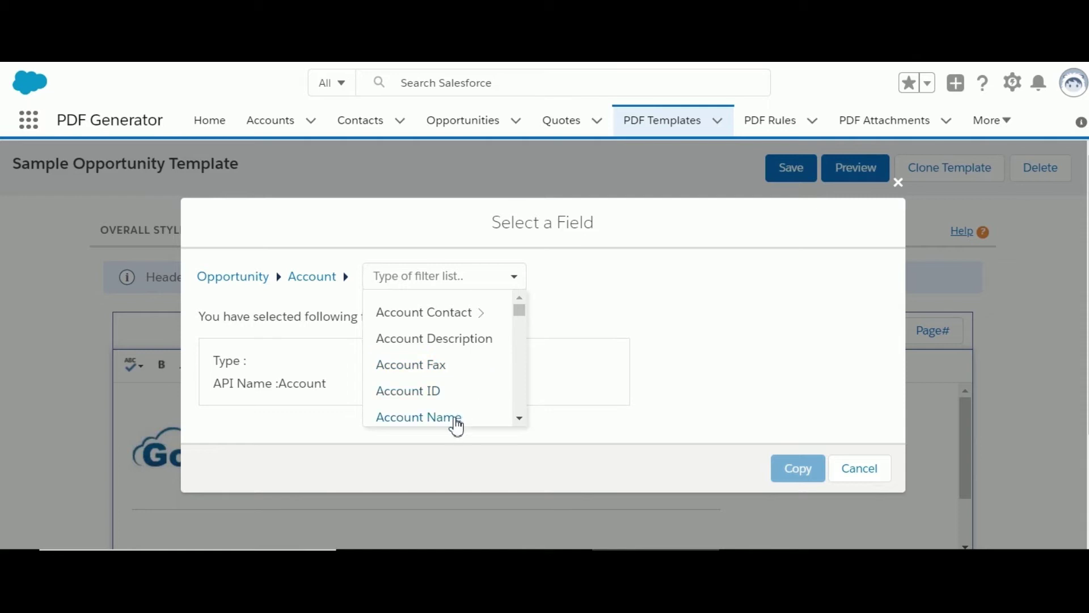
{"action": "left_click", "coordinate": [866, 478]}
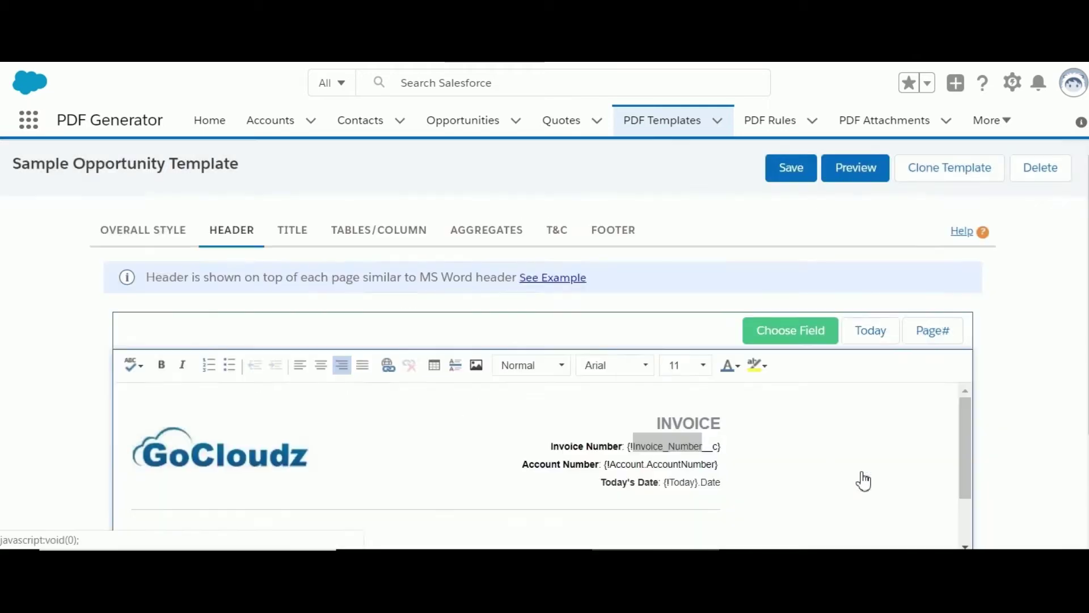
{"action": "left_click", "coordinate": [668, 464]}
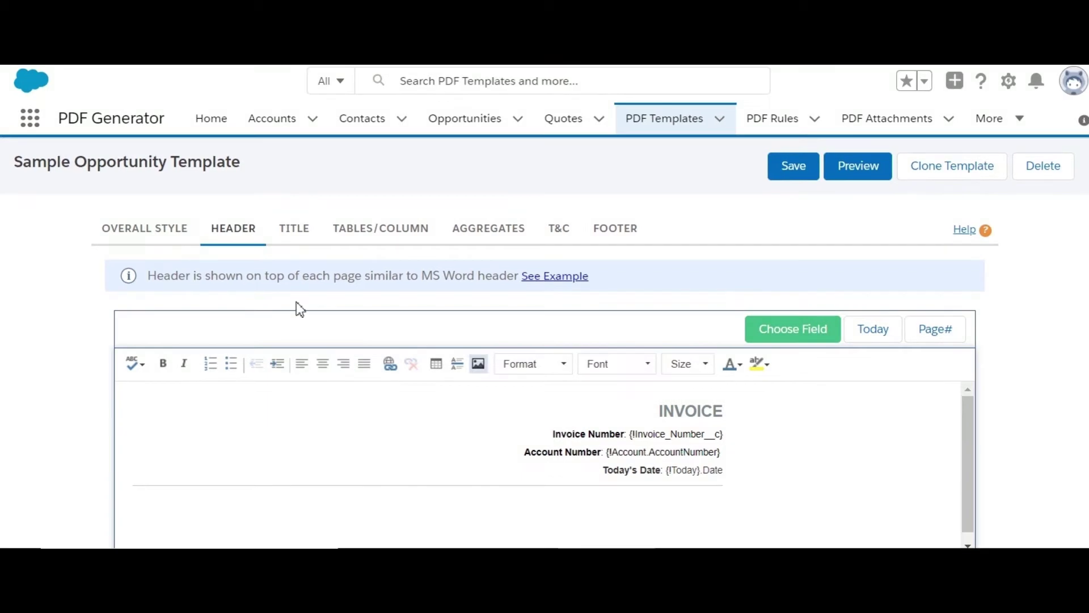
Step: Check the Invoice Details header cell: it spans both columns with a dark navy background
{"action": "left_click", "coordinate": [135, 233]}
{"action": "left_click", "coordinate": [466, 502]}
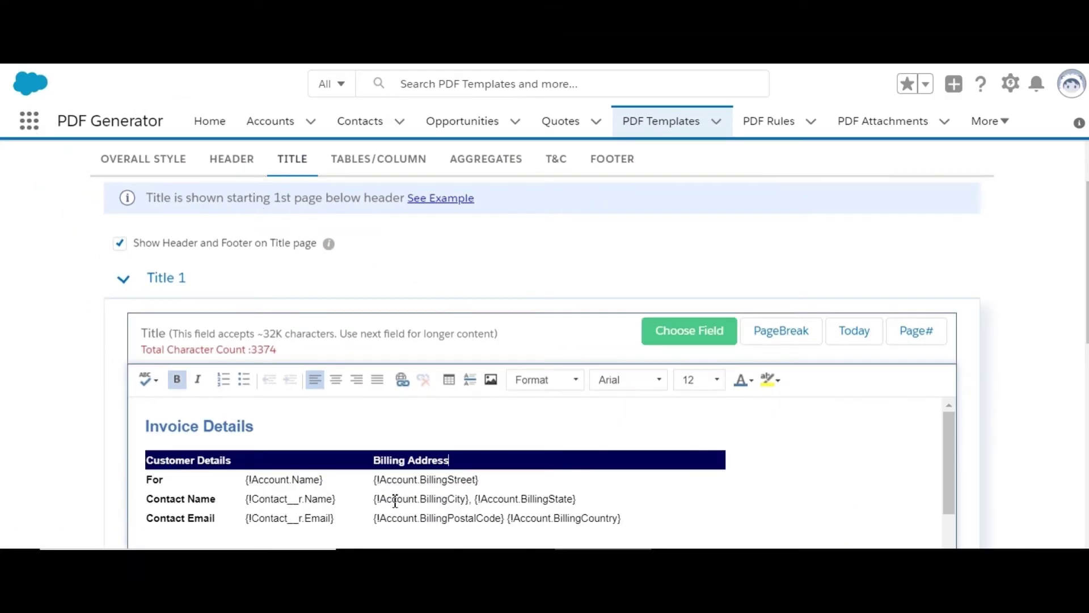
{"action": "right_click", "coordinate": [482, 461]}
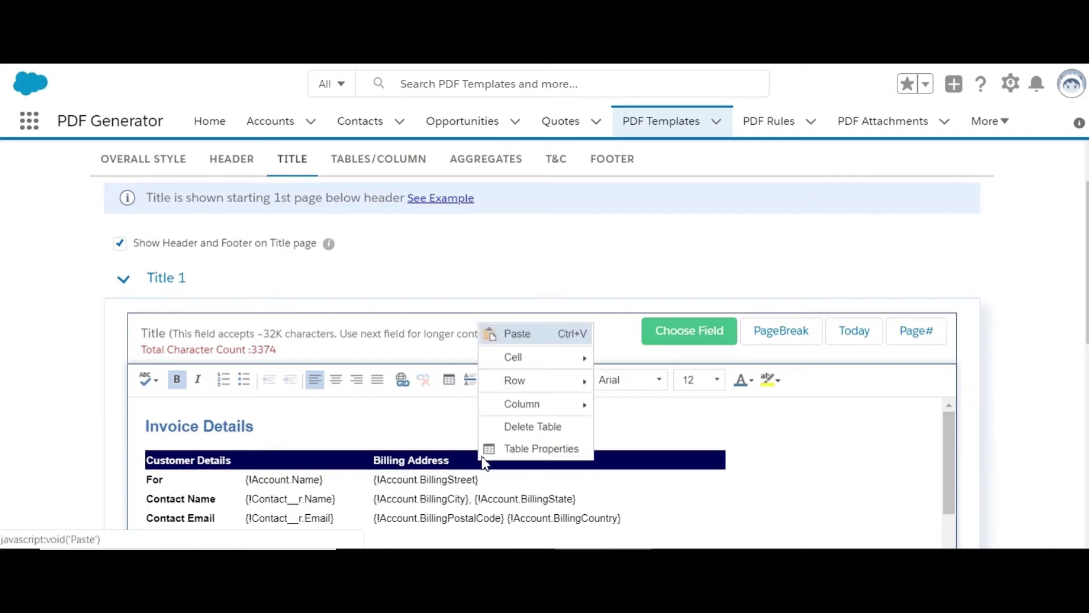
{"action": "mouse_move", "coordinate": [514, 357]}
{"action": "left_click", "coordinate": [640, 534]}
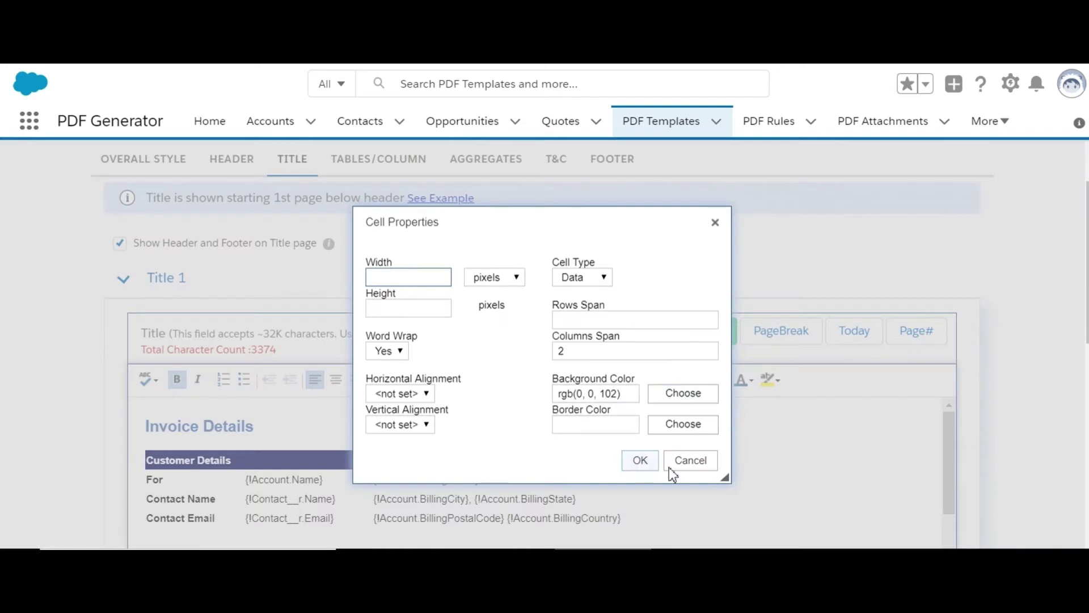
{"action": "left_click", "coordinate": [640, 460]}
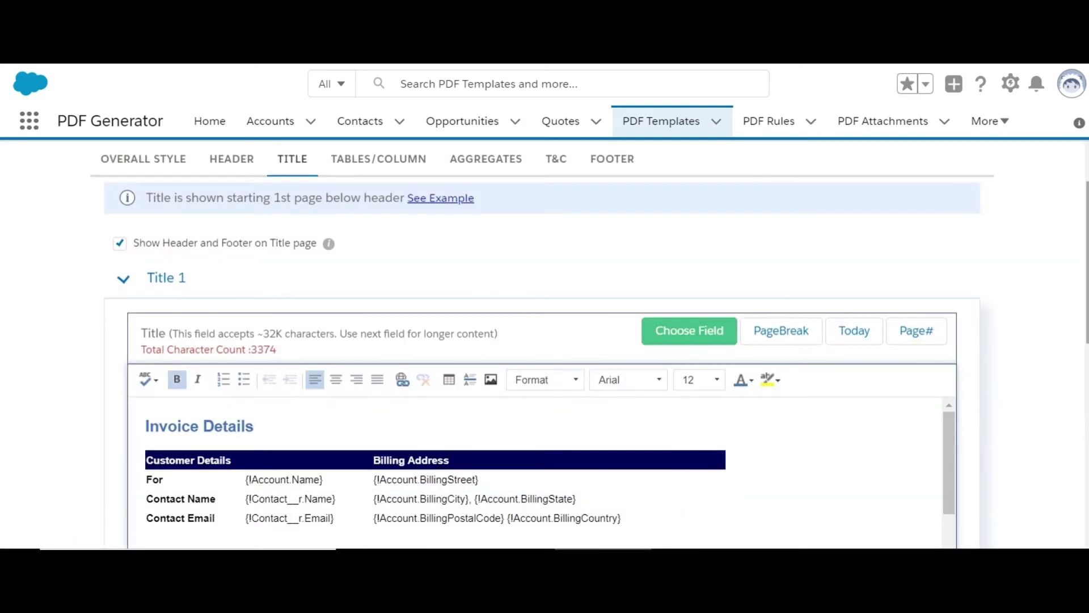
{"action": "scroll", "coordinate": [1076, 315], "scroll_direction": "down", "scroll_amount": 4}
{"action": "scroll", "coordinate": [746, 503], "scroll_direction": "down", "scroll_amount": 4}
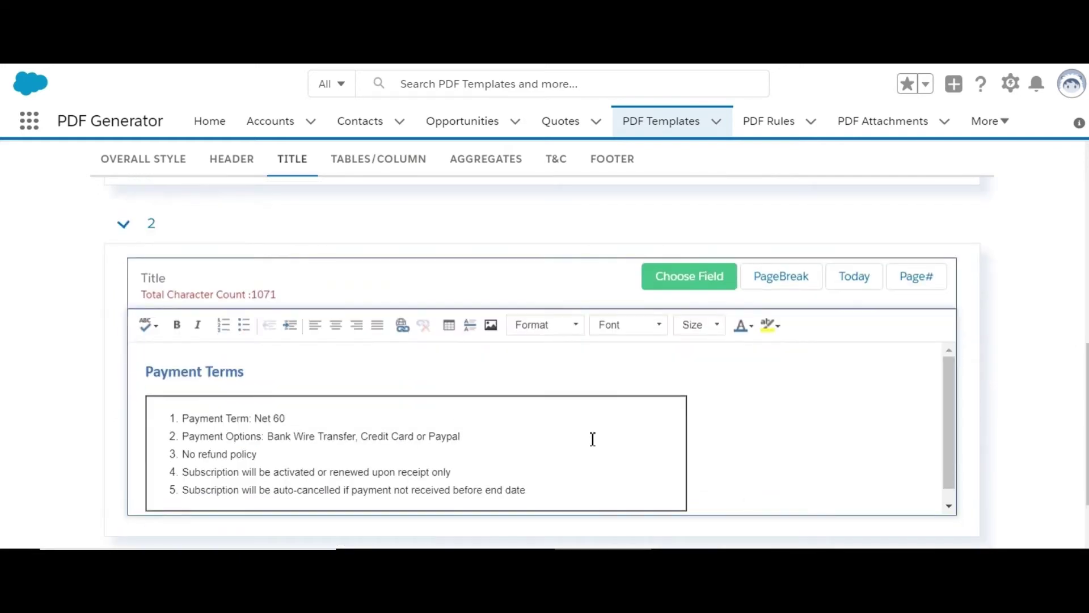
Step: Scroll back up to the Title section's boxed Payment Terms list
{"action": "scroll", "coordinate": [590, 440], "scroll_direction": "up", "scroll_amount": 1}
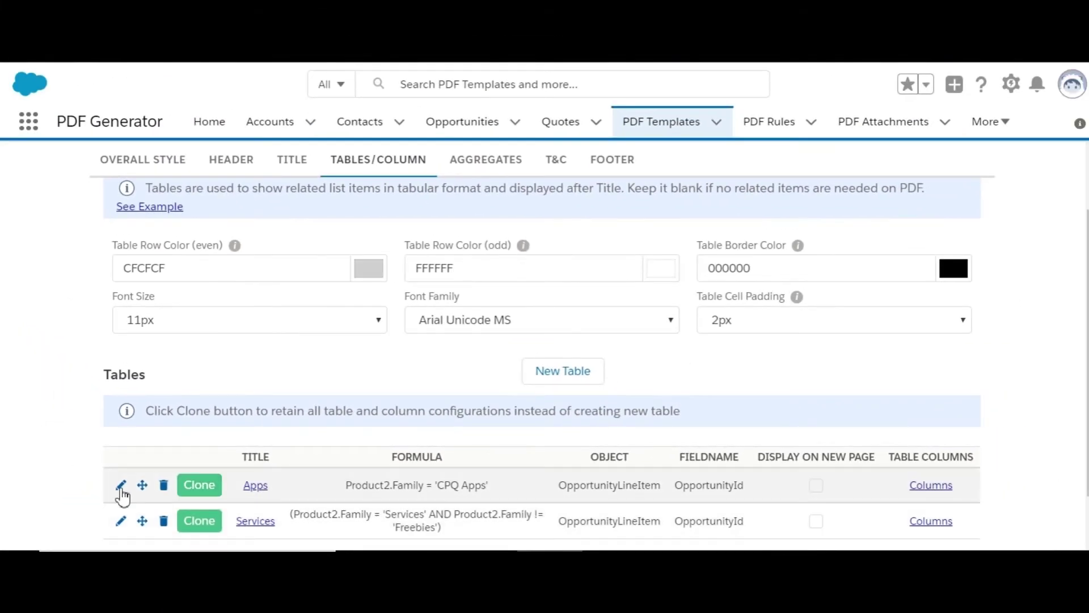
Step: Review the Apps table's Title Style and Additional Info, save it, and show its columns
{"action": "left_click", "coordinate": [121, 487]}
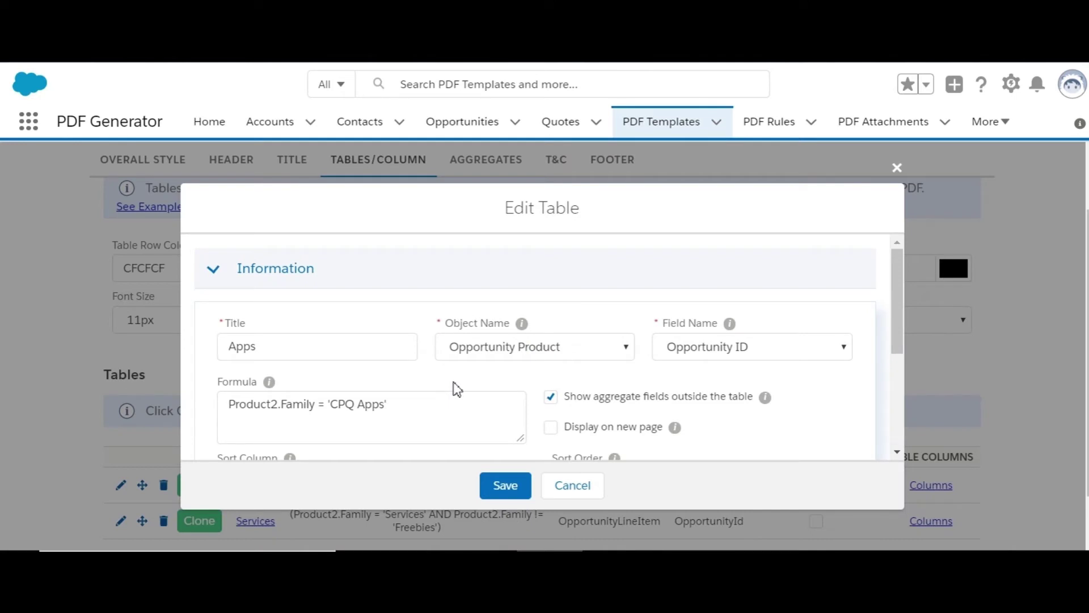
{"action": "scroll", "coordinate": [458, 390], "scroll_direction": "down", "scroll_amount": 5}
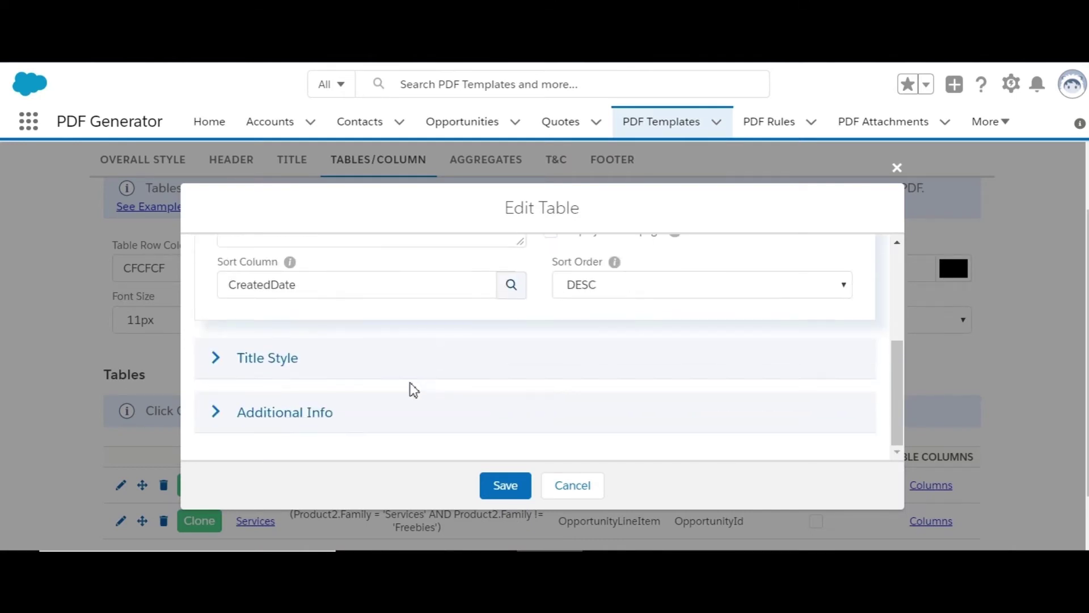
{"action": "left_click", "coordinate": [221, 366]}
{"action": "scroll", "coordinate": [336, 374], "scroll_direction": "down", "scroll_amount": 3}
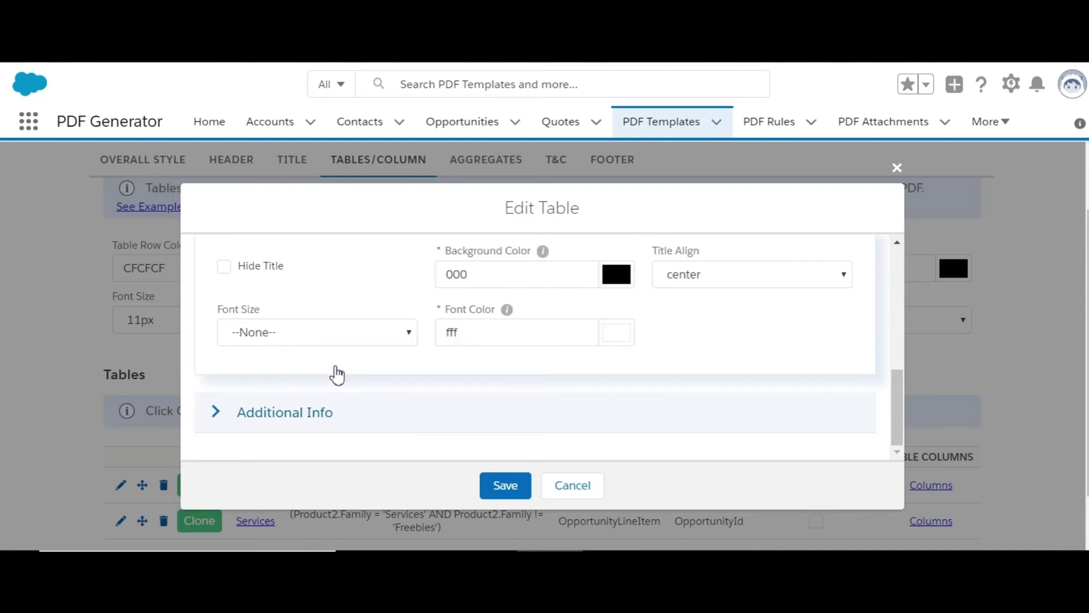
{"action": "left_click", "coordinate": [218, 413]}
{"action": "scroll", "coordinate": [373, 394], "scroll_direction": "down", "scroll_amount": 3}
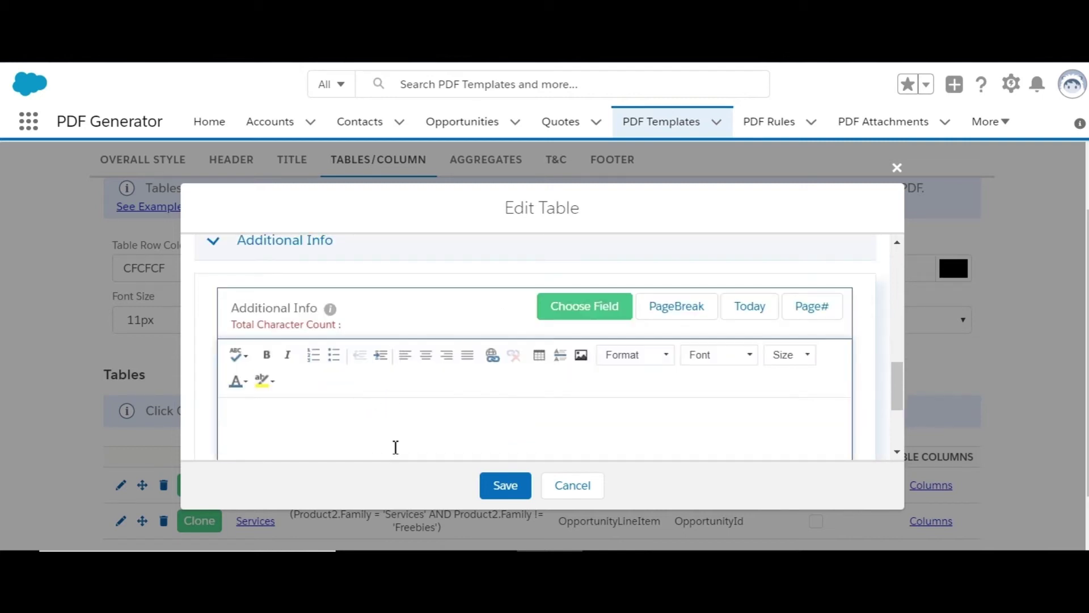
{"action": "left_click", "coordinate": [505, 486]}
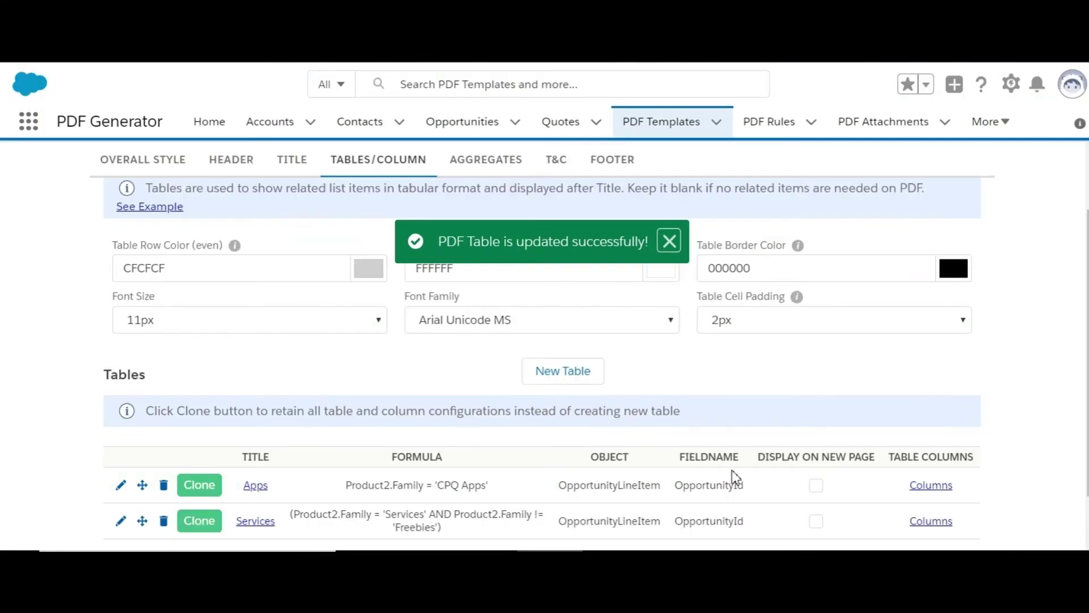
{"action": "left_click", "coordinate": [931, 485]}
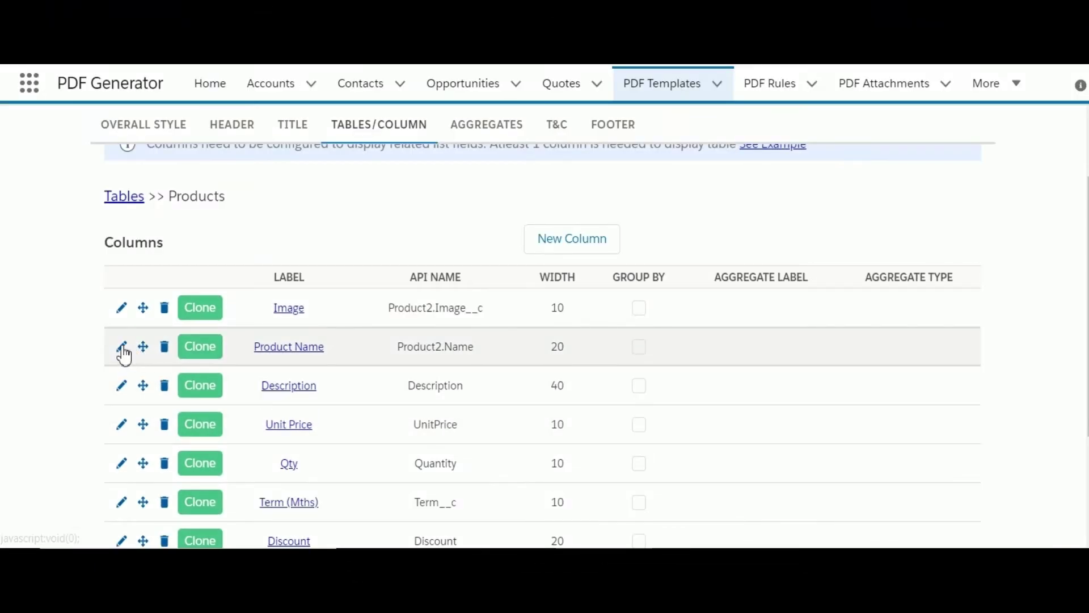
Step: Save the Product Name column's header, body and aggregate styles, then move Unit Price above Description
{"action": "left_click", "coordinate": [122, 348]}
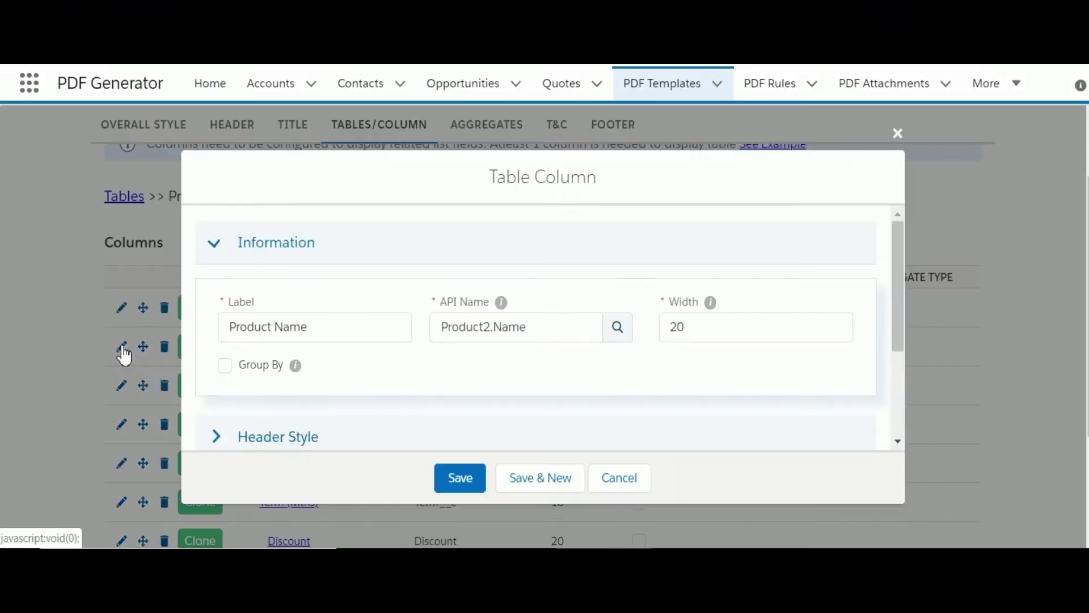
{"action": "scroll", "coordinate": [463, 360], "scroll_direction": "down", "scroll_amount": 3}
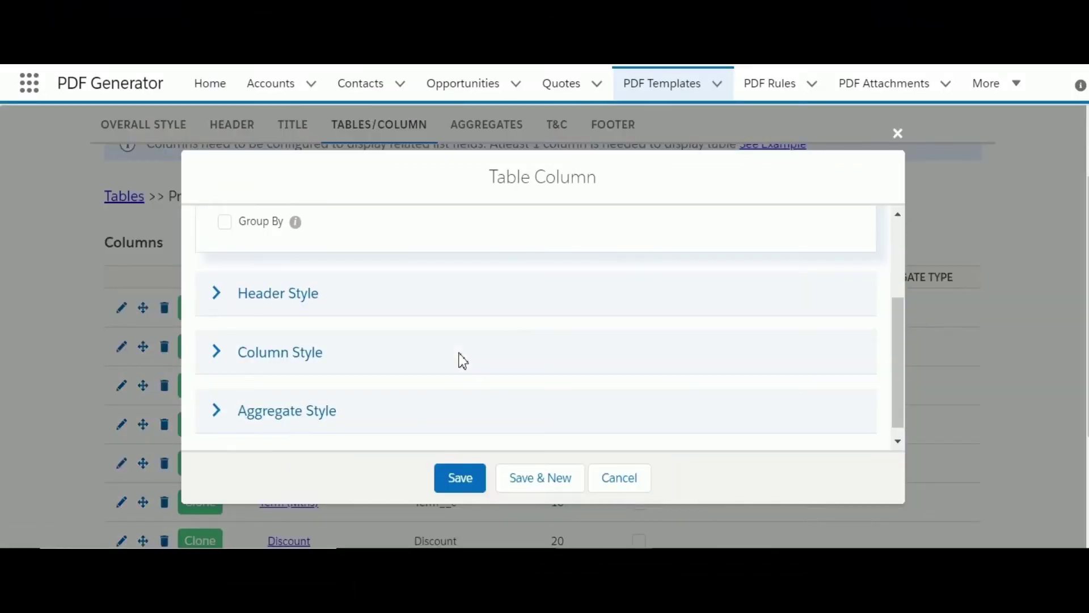
{"action": "left_click", "coordinate": [215, 290]}
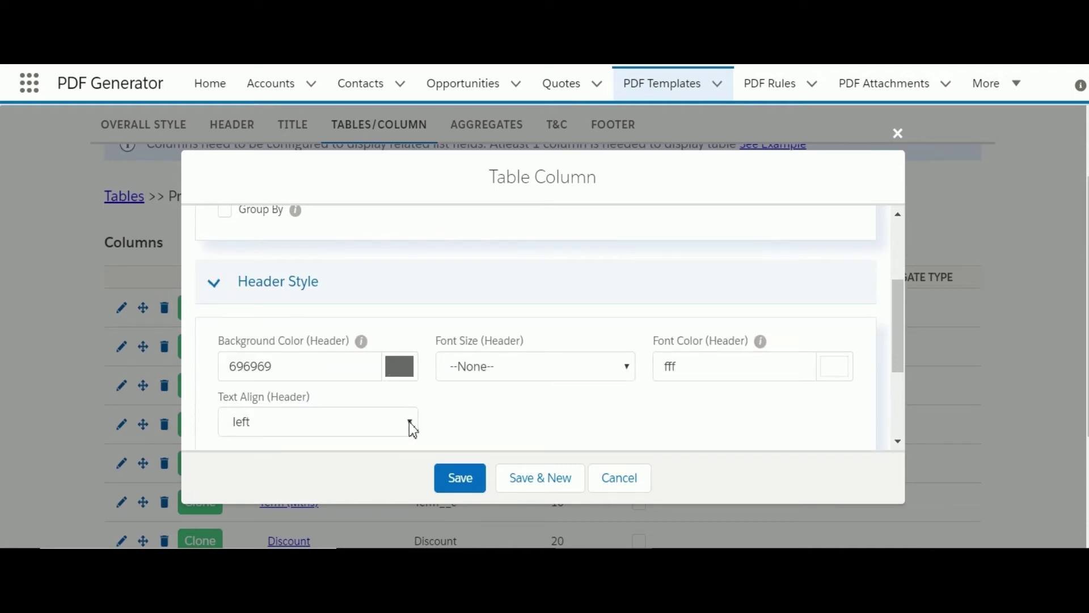
{"action": "scroll", "coordinate": [411, 428], "scroll_direction": "down", "scroll_amount": 2}
{"action": "left_click", "coordinate": [214, 412]}
{"action": "scroll", "coordinate": [332, 397], "scroll_direction": "down", "scroll_amount": 3}
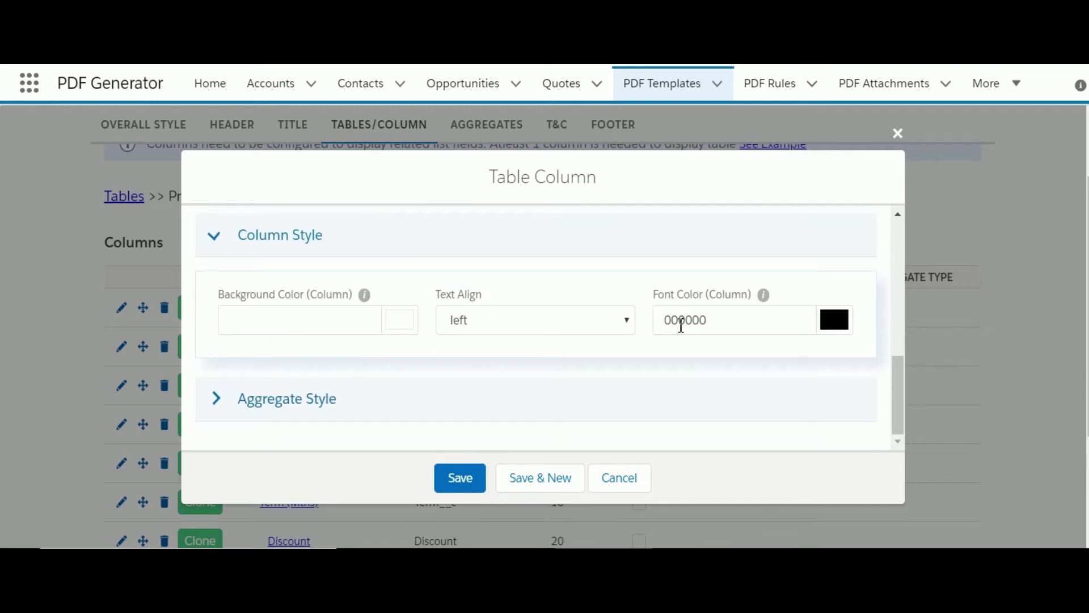
{"action": "left_click", "coordinate": [217, 410]}
{"action": "scroll", "coordinate": [278, 397], "scroll_direction": "down", "scroll_amount": 3}
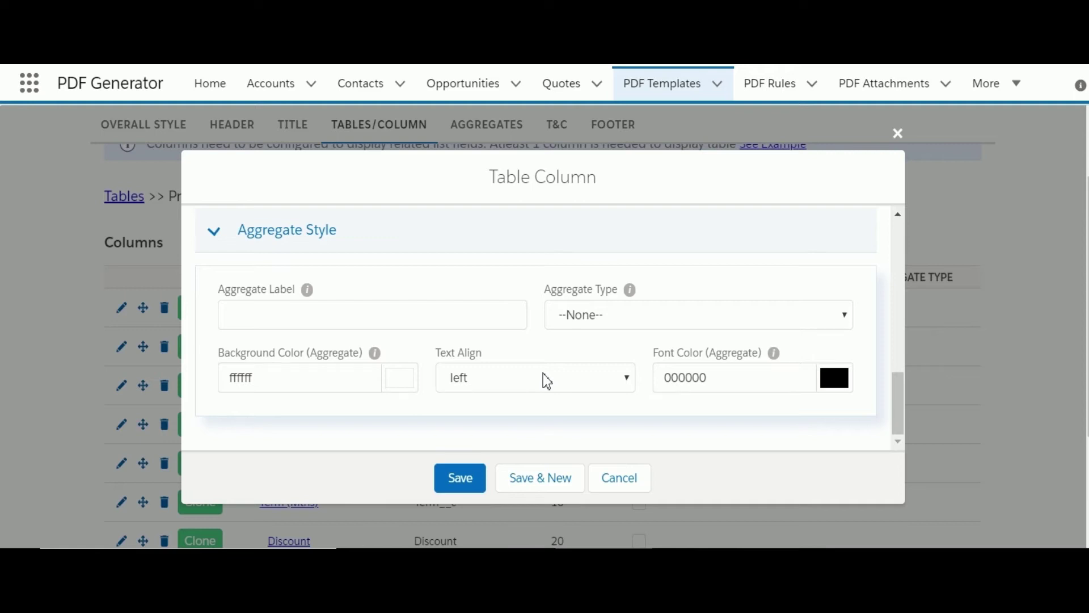
{"action": "left_click", "coordinate": [468, 483]}
{"action": "left_click_drag", "start_coordinate": [370, 450], "coordinate": [379, 411]}
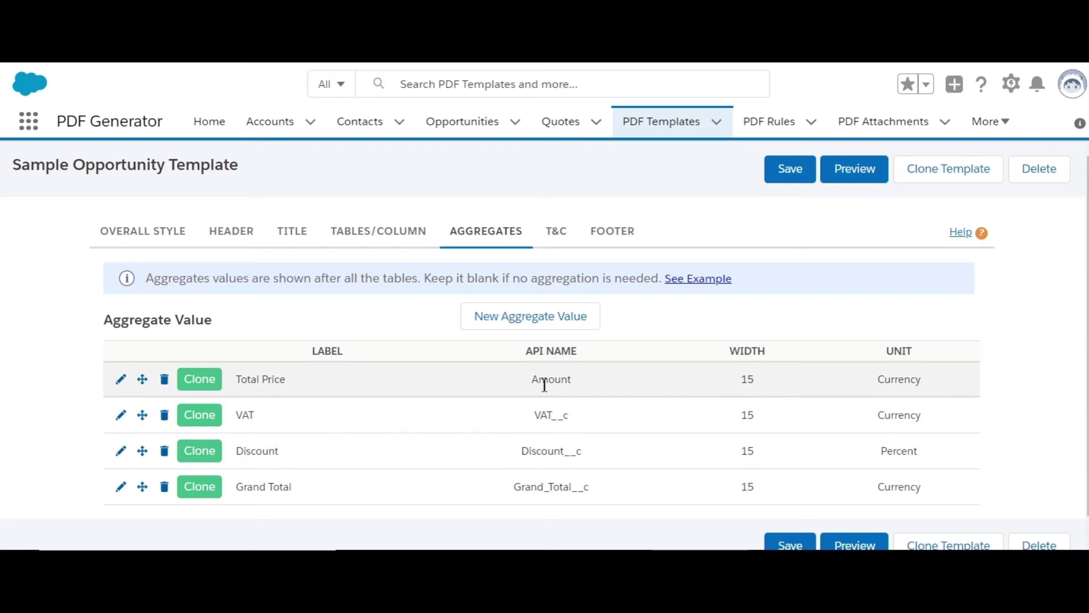
Step: Review the Total Price aggregate, then add {!PageBreak} at the start of T&C 1
{"action": "left_click", "coordinate": [121, 379]}
{"action": "scroll", "coordinate": [560, 393], "scroll_direction": "down", "scroll_amount": 5}
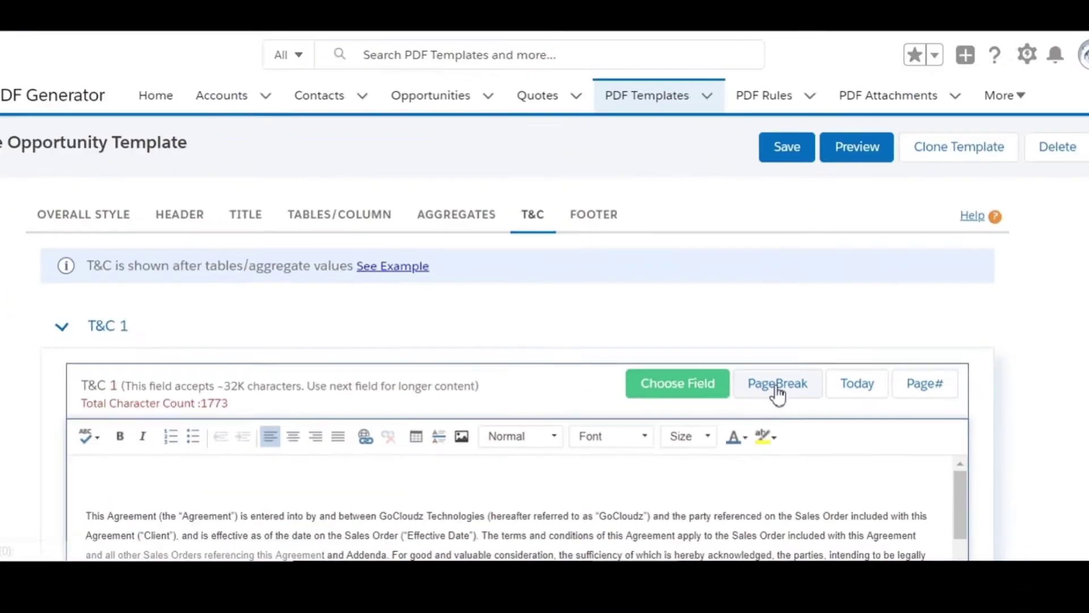
{"action": "left_click", "coordinate": [691, 318]}
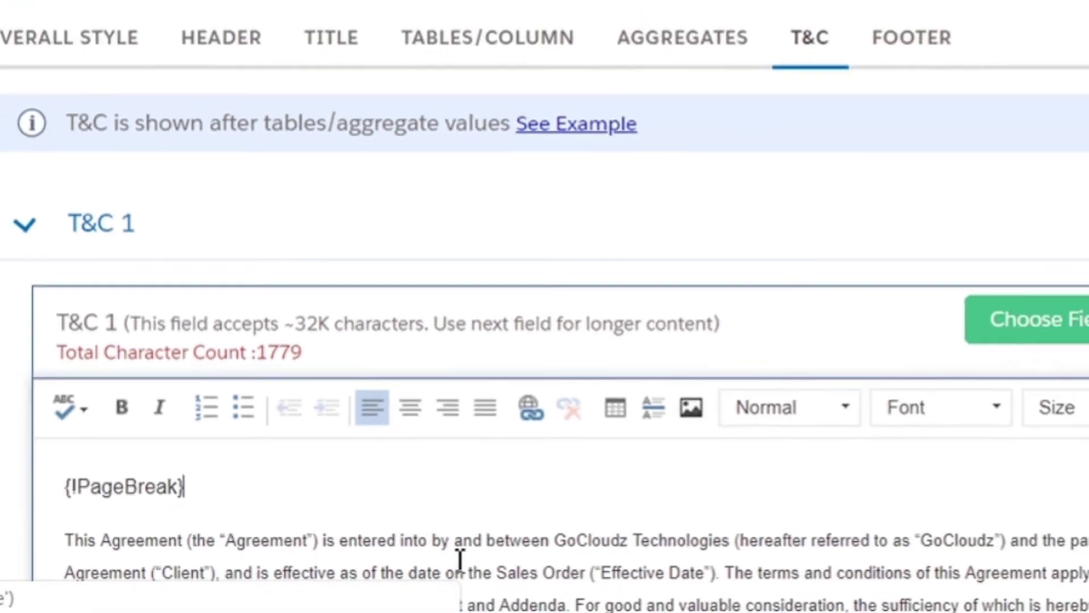
Step: Scroll through the T&C sections toward the footer
{"action": "scroll", "coordinate": [532, 590], "scroll_direction": "down", "scroll_amount": 5}
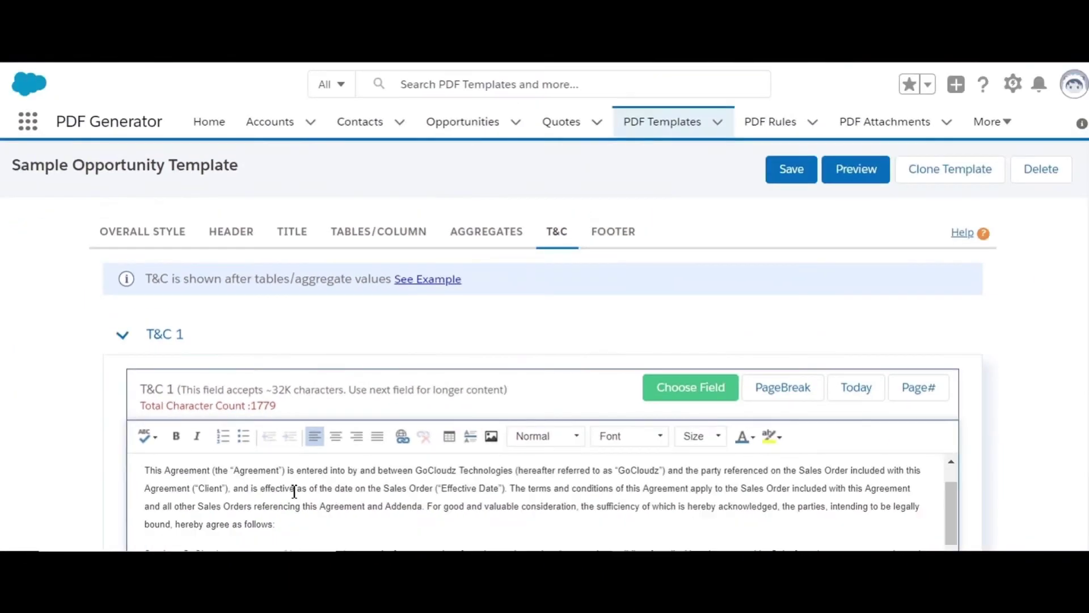
{"action": "scroll", "coordinate": [1084, 369], "scroll_direction": "down", "scroll_amount": 10}
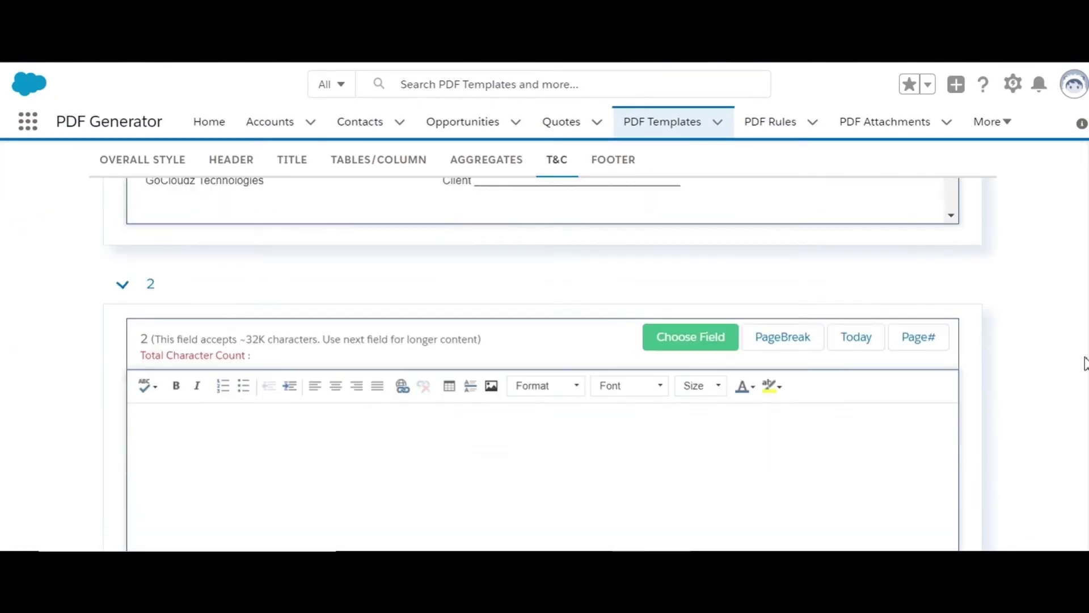
{"action": "scroll", "coordinate": [1083, 417], "scroll_direction": "down", "scroll_amount": 5}
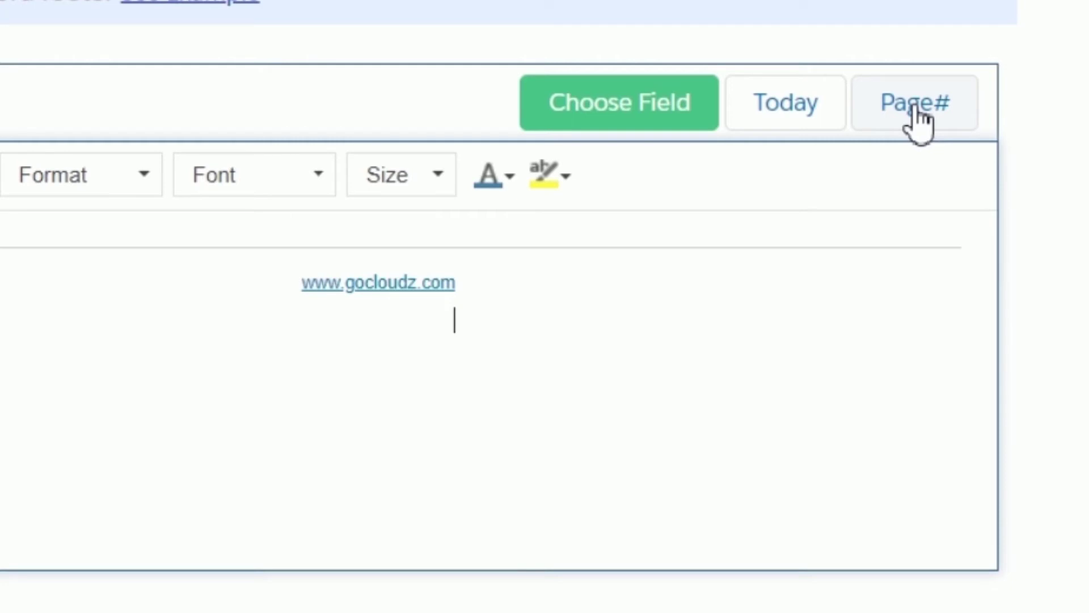
{"action": "left_click", "coordinate": [917, 111]}
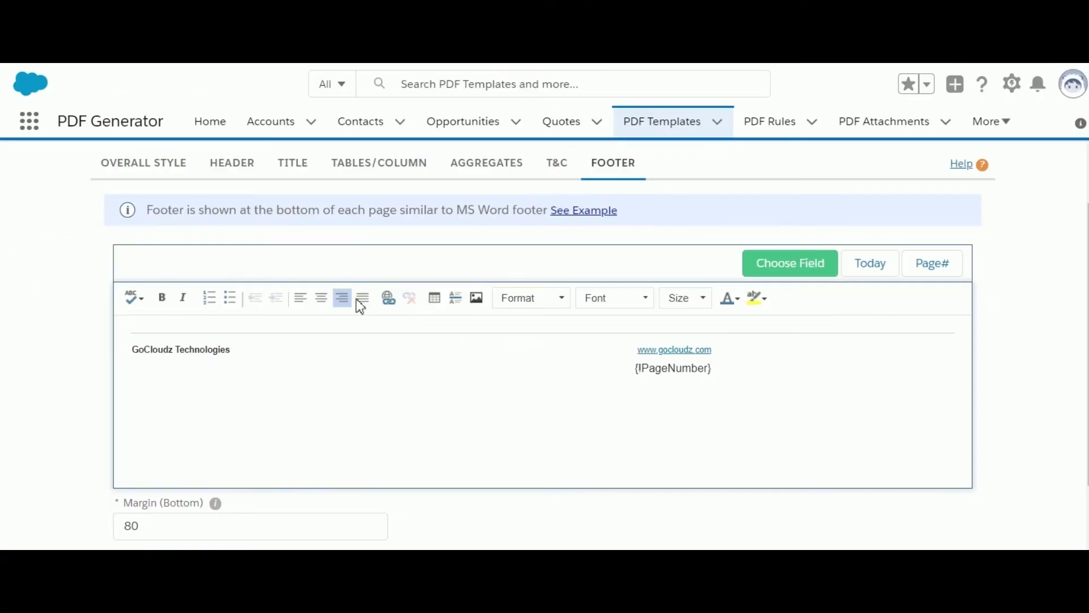
{"action": "left_click", "coordinate": [141, 166]}
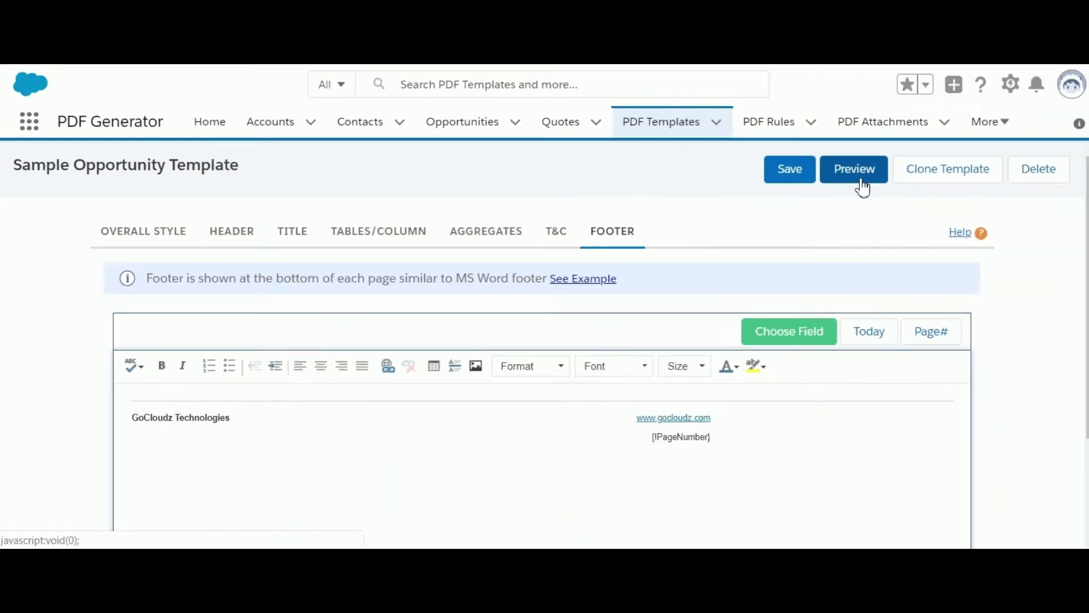
{"action": "left_click", "coordinate": [755, 182]}
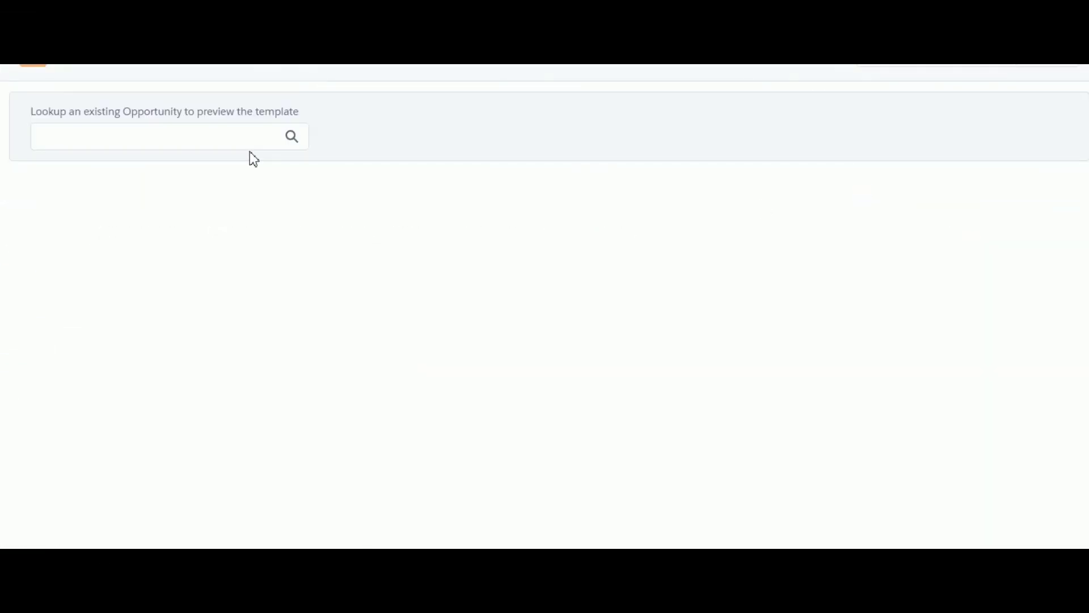
Step: Look up 'app' and preview the template for the App subscription & services opportunity
{"action": "left_click", "coordinate": [234, 143]}
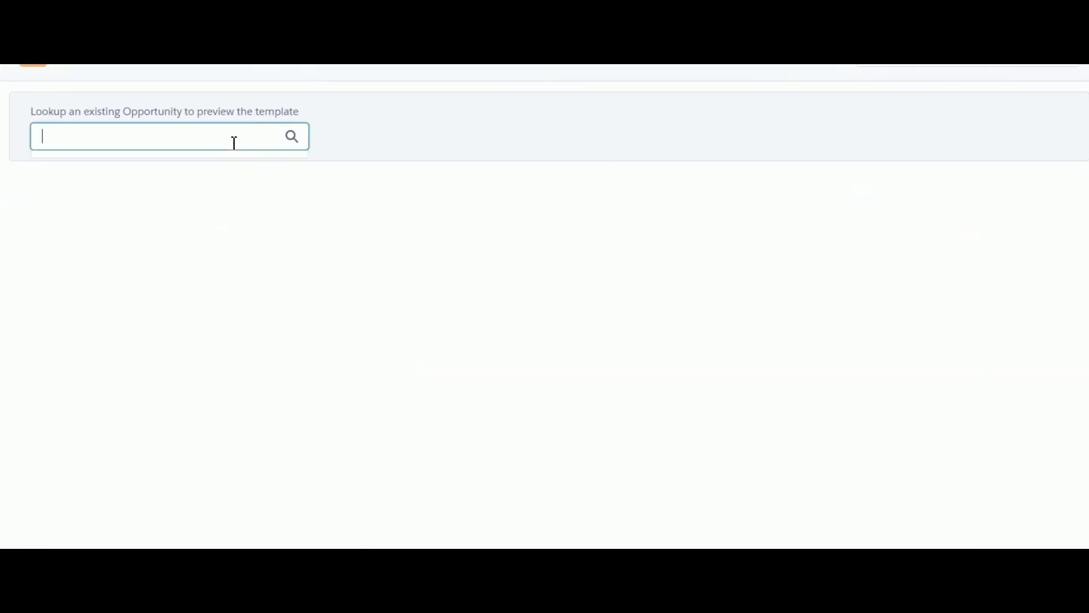
{"action": "type", "text": "app"}
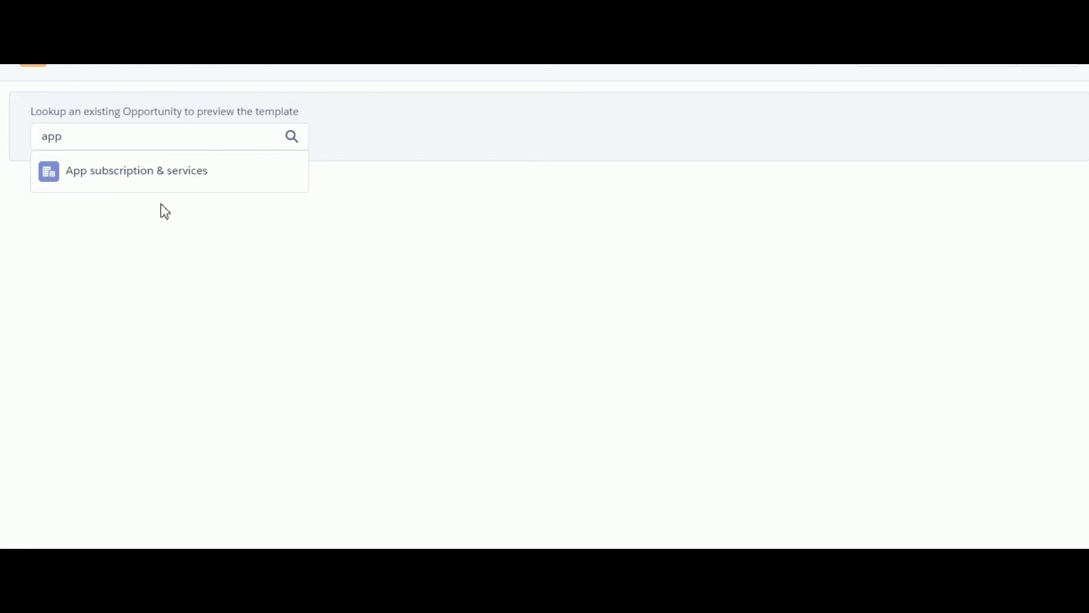
{"action": "left_click", "coordinate": [207, 179]}
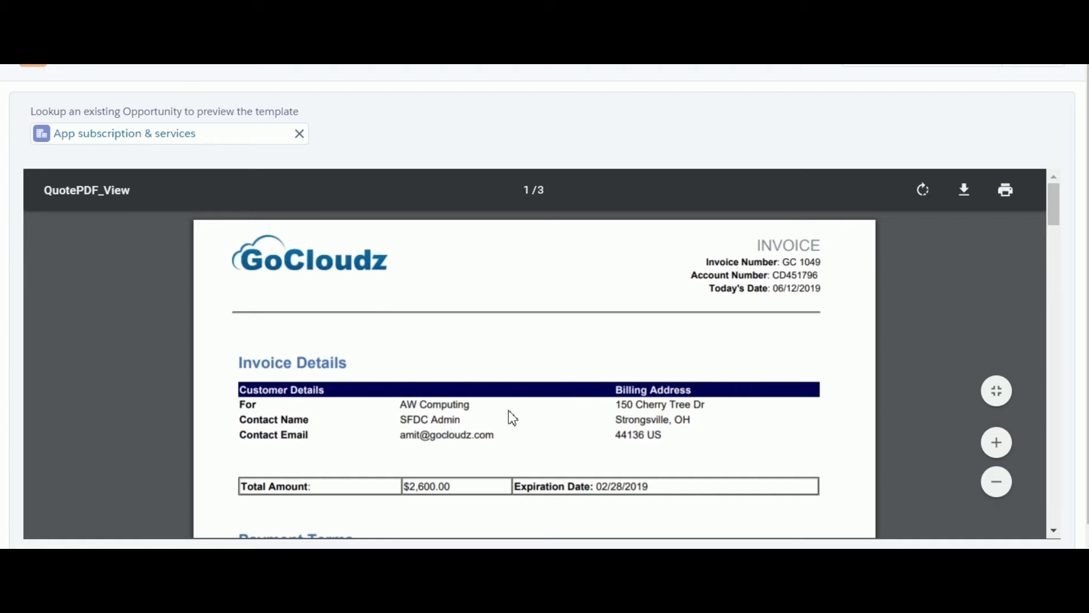
Step: Scroll through the QuotePDF_View invoice preview down to page 3
{"action": "scroll", "coordinate": [544, 457], "scroll_direction": "down", "scroll_amount": 2}
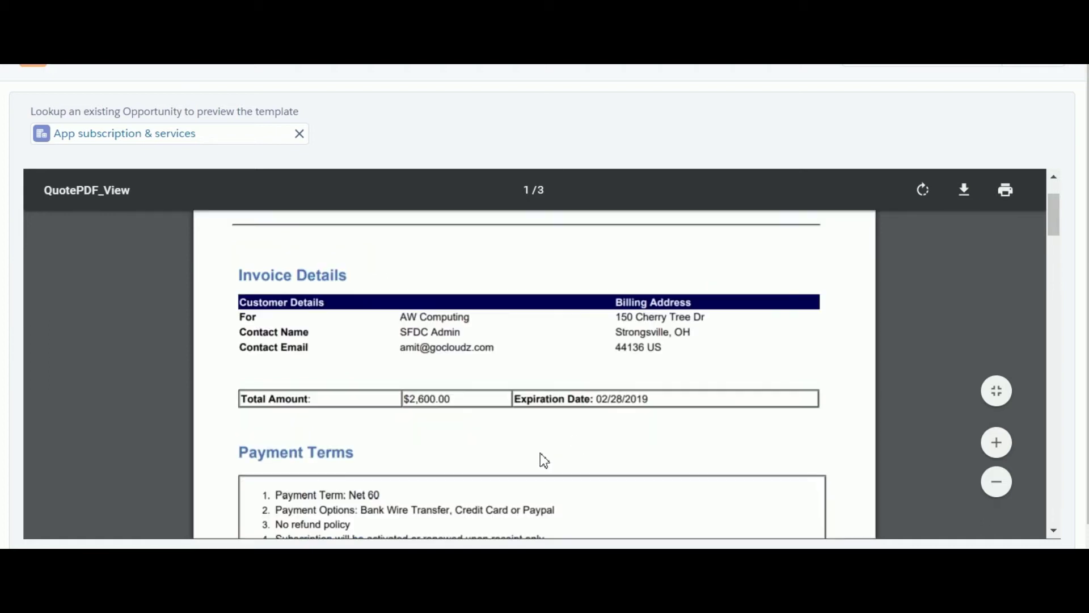
{"action": "scroll", "coordinate": [540, 454], "scroll_direction": "down", "scroll_amount": 4}
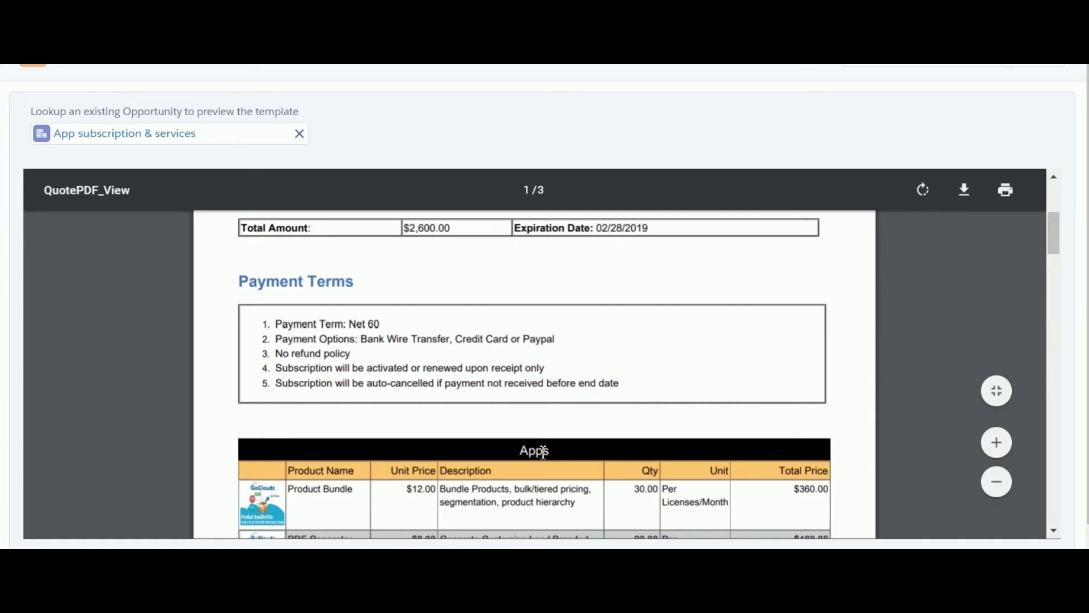
{"action": "scroll", "coordinate": [544, 452], "scroll_direction": "down", "scroll_amount": 1}
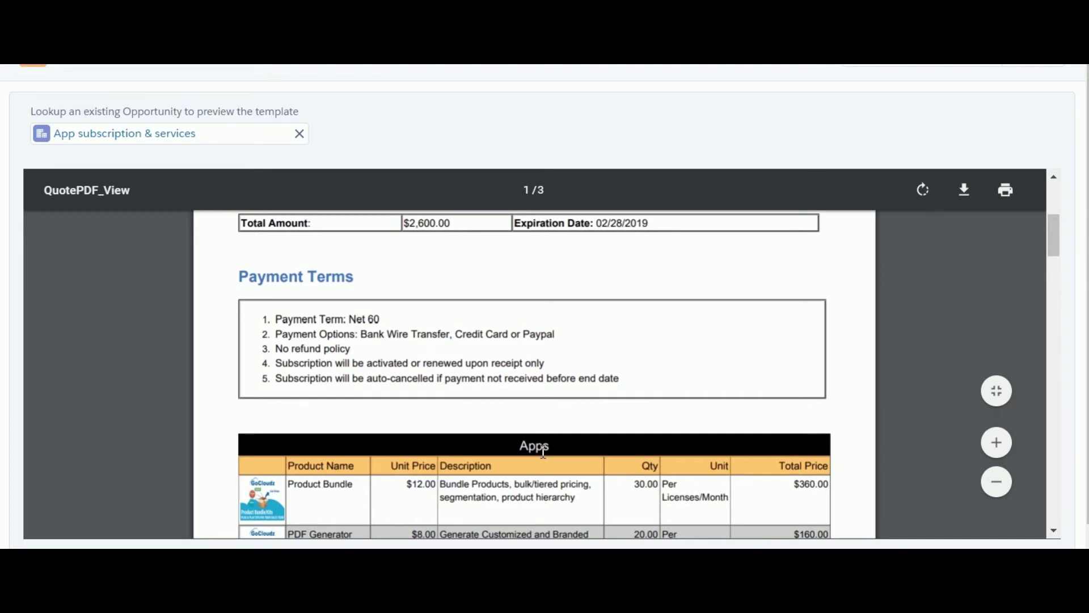
{"action": "scroll", "coordinate": [544, 452], "scroll_direction": "down", "scroll_amount": 2}
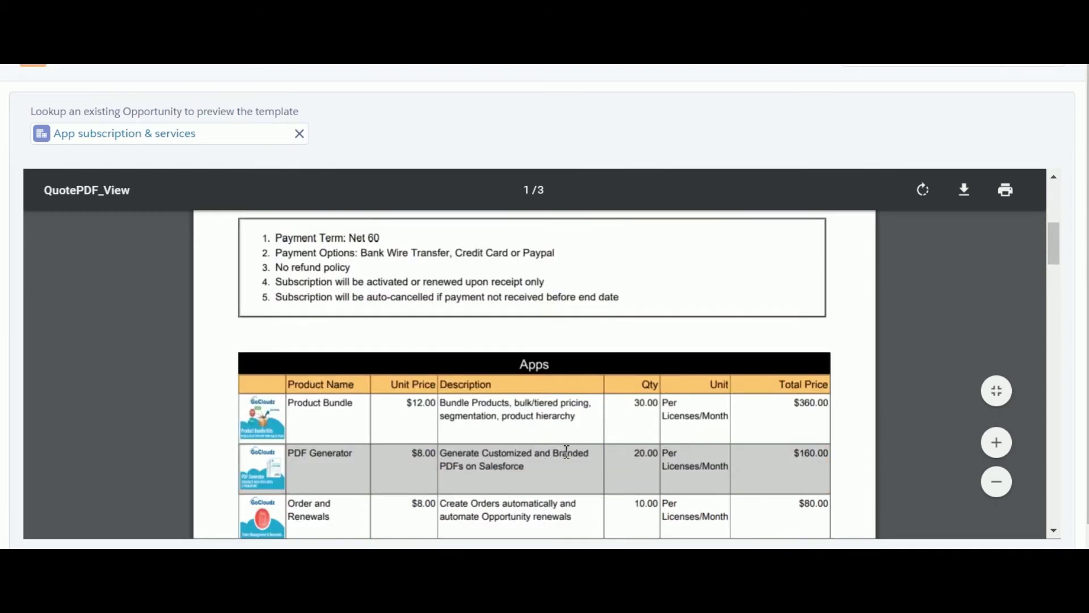
{"action": "scroll", "coordinate": [565, 451], "scroll_direction": "down", "scroll_amount": 6}
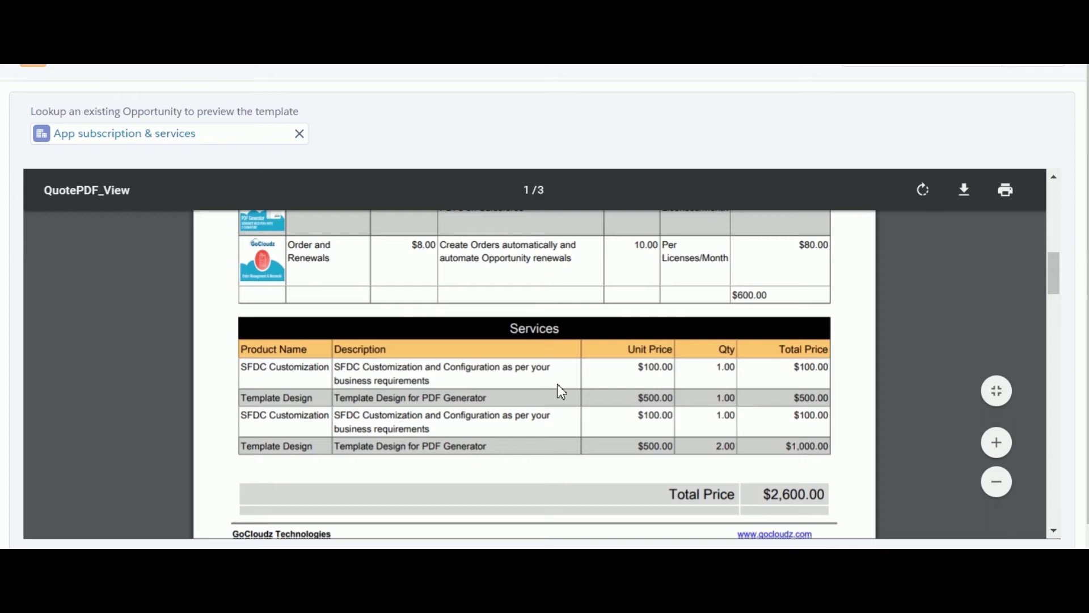
{"action": "scroll", "coordinate": [573, 424], "scroll_direction": "down", "scroll_amount": 6}
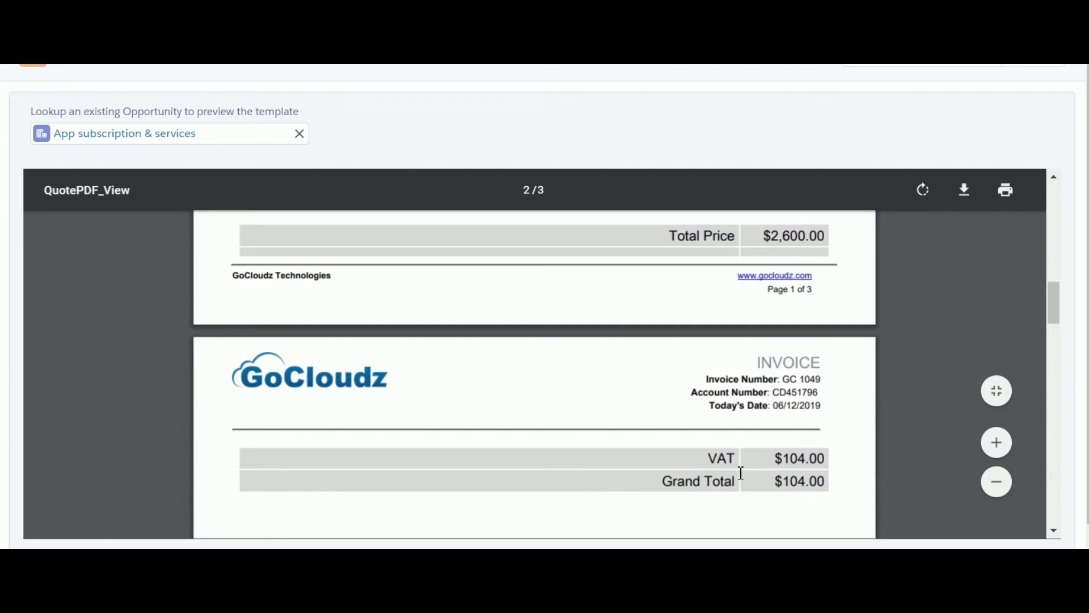
{"action": "scroll", "coordinate": [741, 477], "scroll_direction": "down", "scroll_amount": 15}
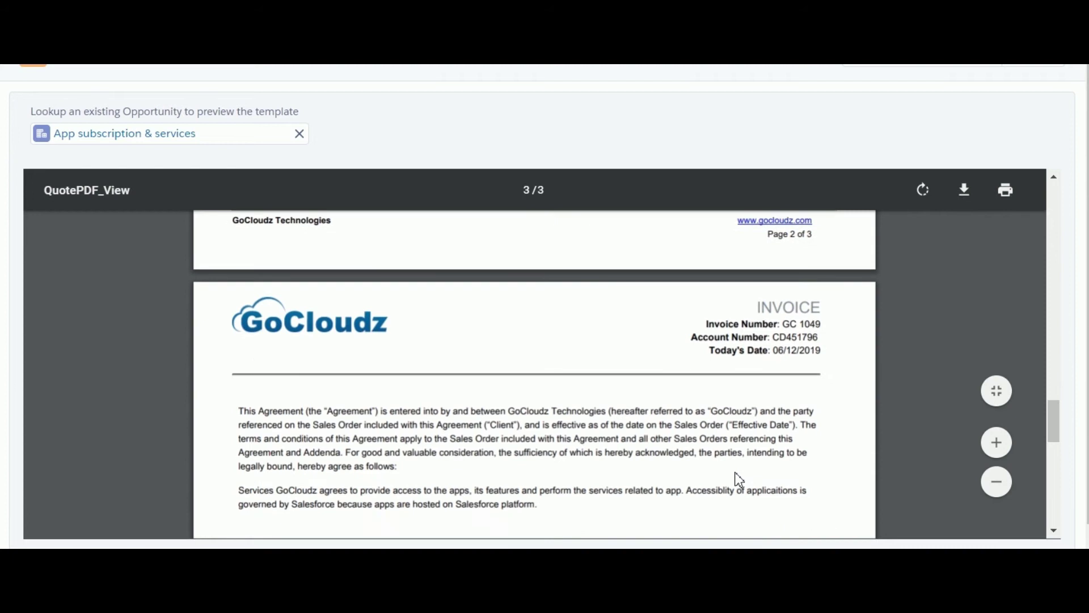
{"action": "scroll", "coordinate": [738, 476], "scroll_direction": "down", "scroll_amount": 2}
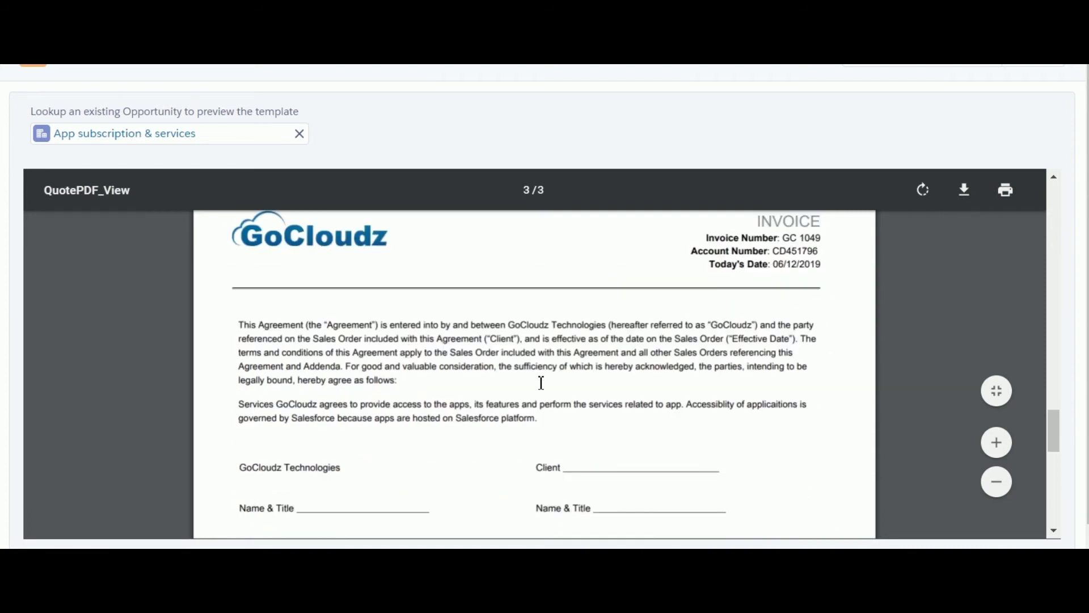
{"action": "scroll", "coordinate": [555, 400], "scroll_direction": "down", "scroll_amount": 1}
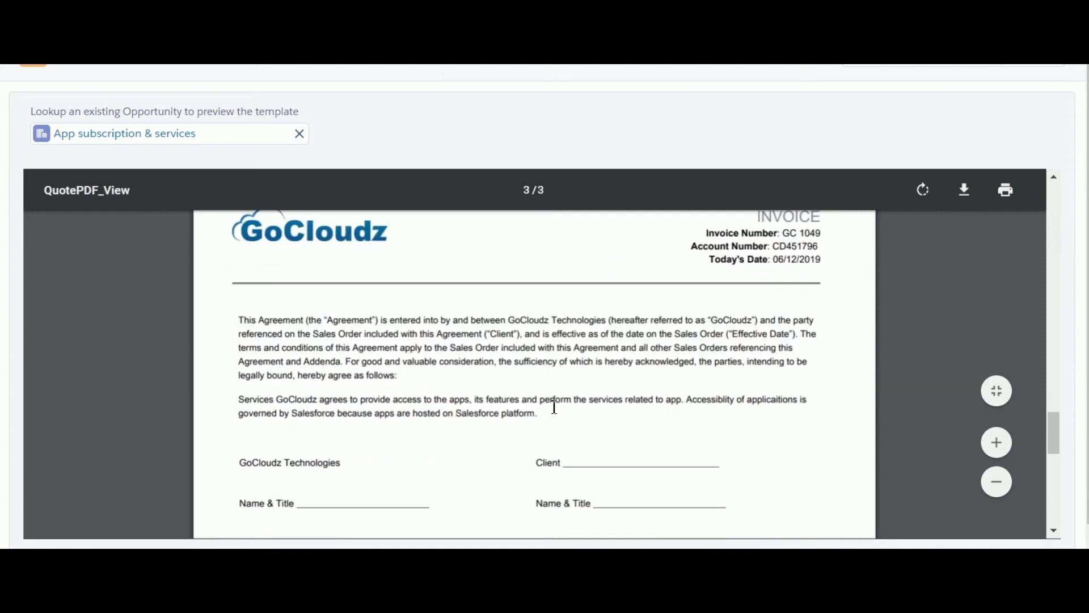
{"action": "scroll", "coordinate": [555, 412], "scroll_direction": "down", "scroll_amount": 4}
{"action": "scroll", "coordinate": [556, 416], "scroll_direction": "down", "scroll_amount": 5}
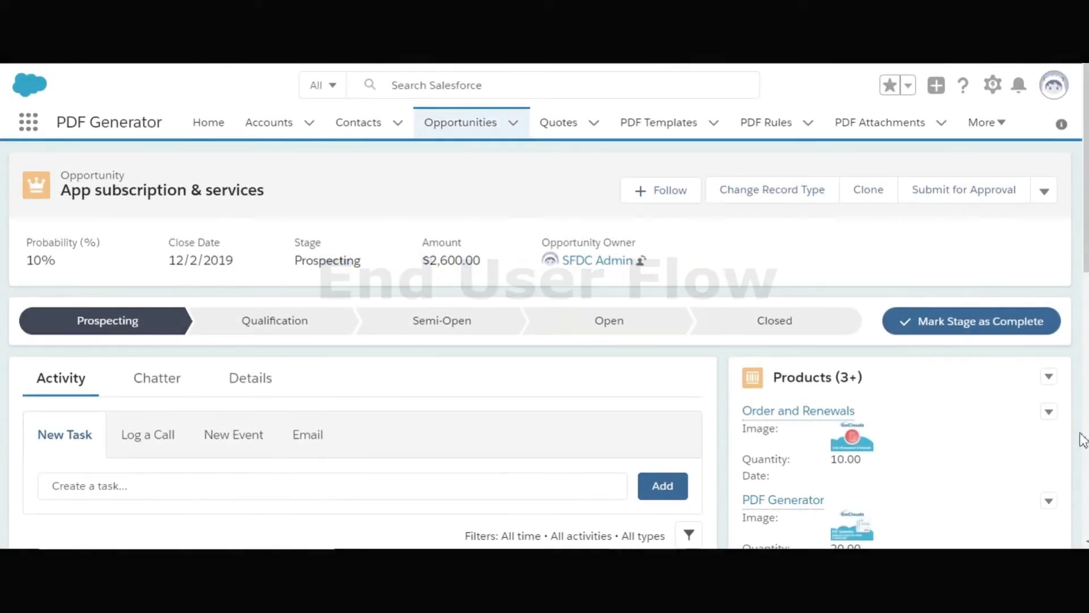
Step: Choose Create PDF and Email from the App subscription & services opportunity's actions
{"action": "scroll", "coordinate": [1081, 437], "scroll_direction": "down", "scroll_amount": 8}
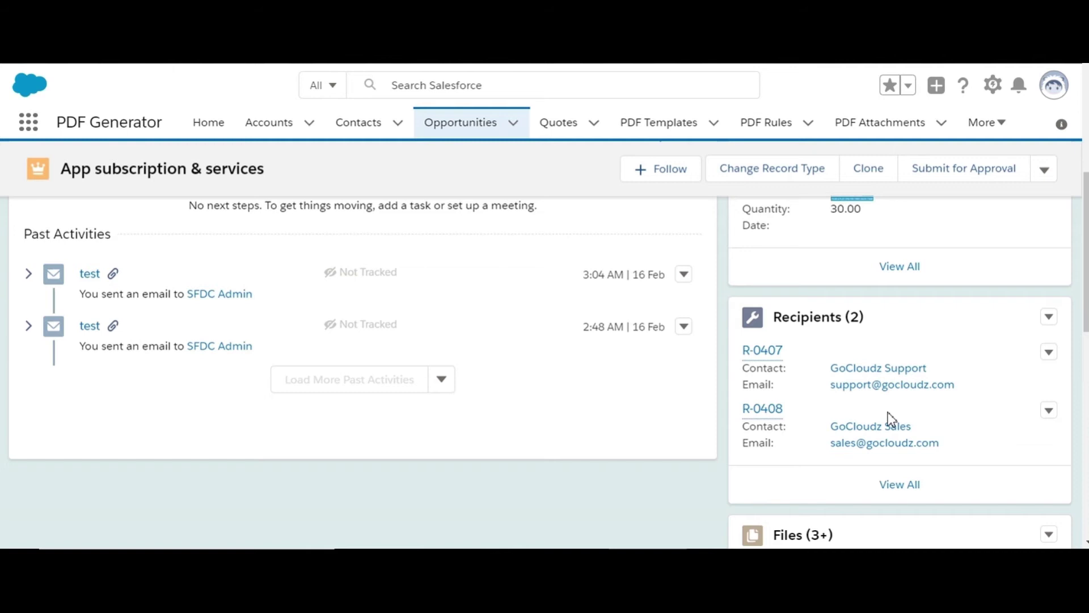
{"action": "left_click", "coordinate": [1044, 169]}
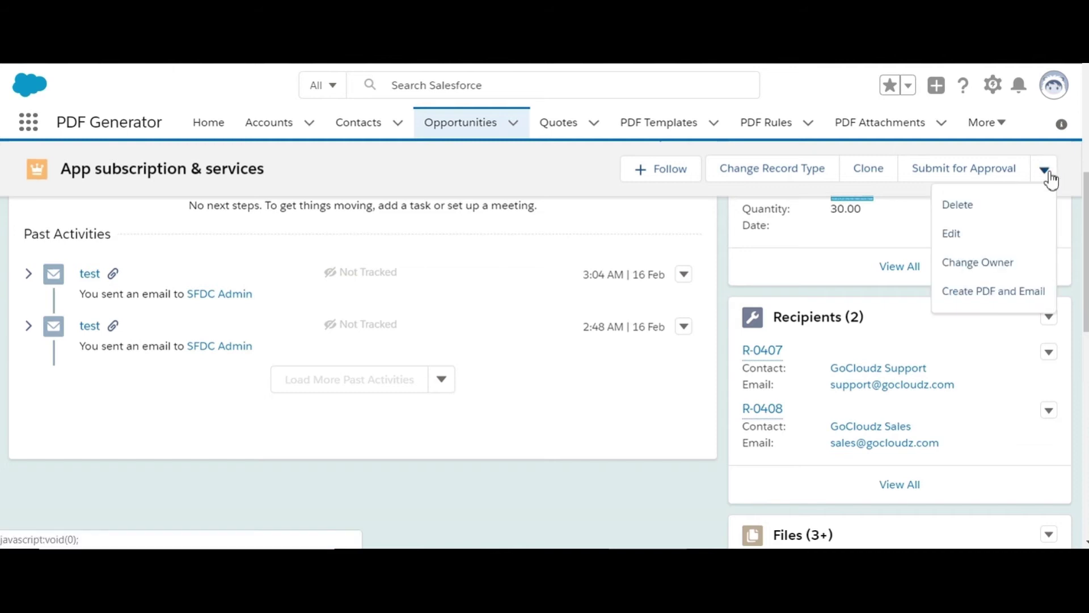
{"action": "left_click", "coordinate": [996, 302]}
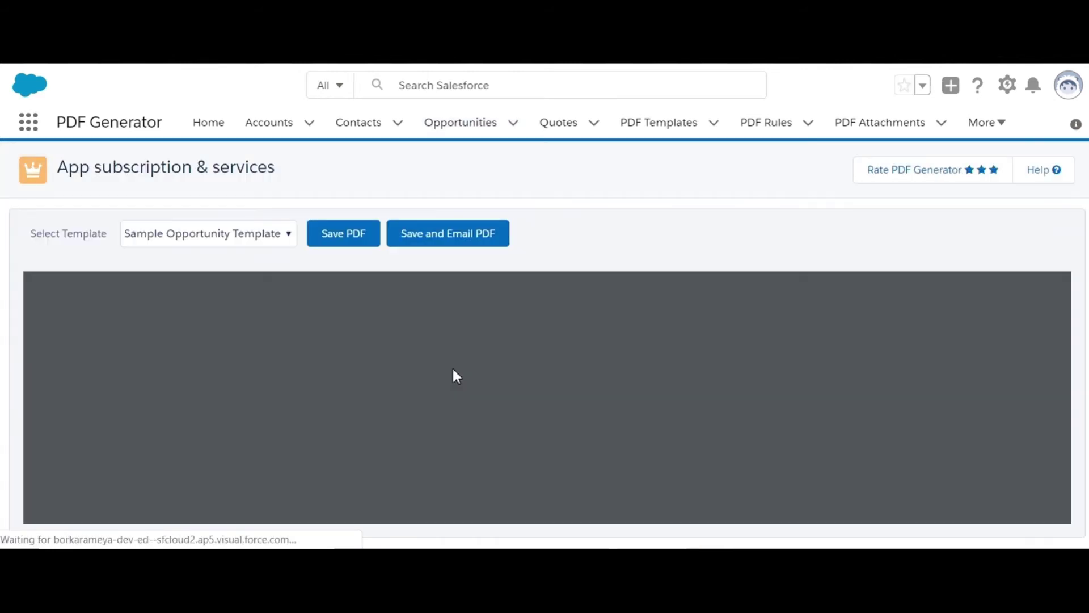
Step: Review the Sample Opportunity Template PDF preview and save it for emailing
{"action": "scroll", "coordinate": [529, 425], "scroll_direction": "down", "scroll_amount": 5}
{"action": "scroll", "coordinate": [529, 425], "scroll_direction": "down", "scroll_amount": 3}
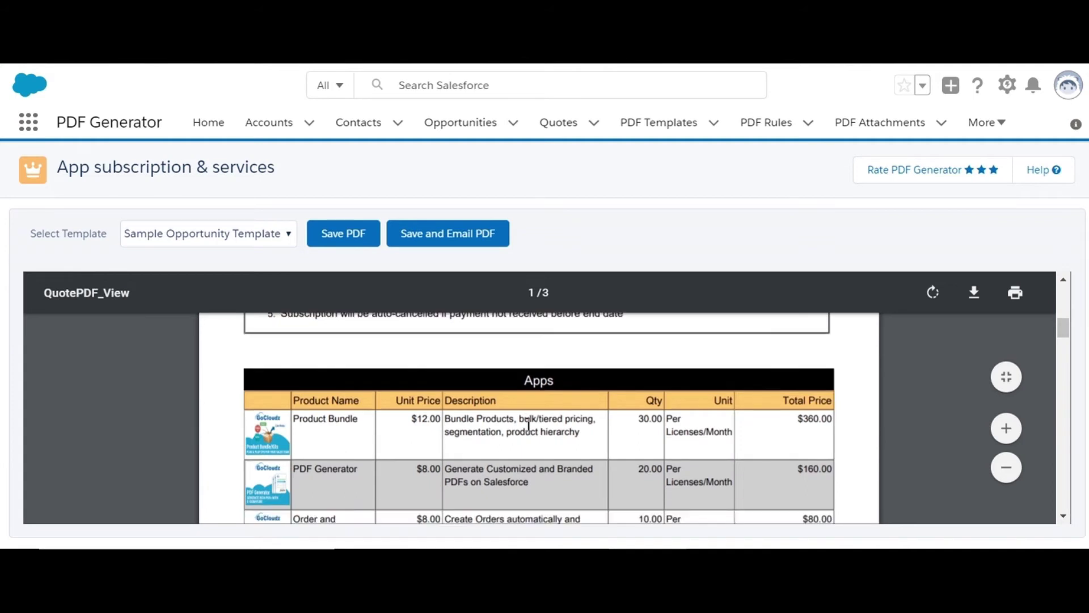
{"action": "scroll", "coordinate": [528, 425], "scroll_direction": "down", "scroll_amount": 1}
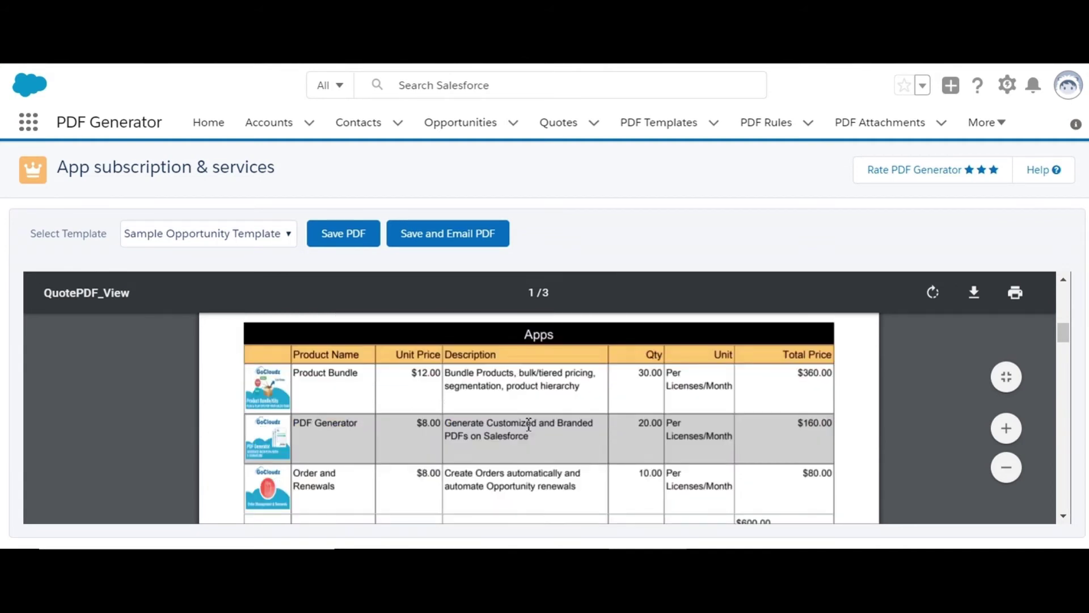
{"action": "scroll", "coordinate": [529, 425], "scroll_direction": "down", "scroll_amount": 3}
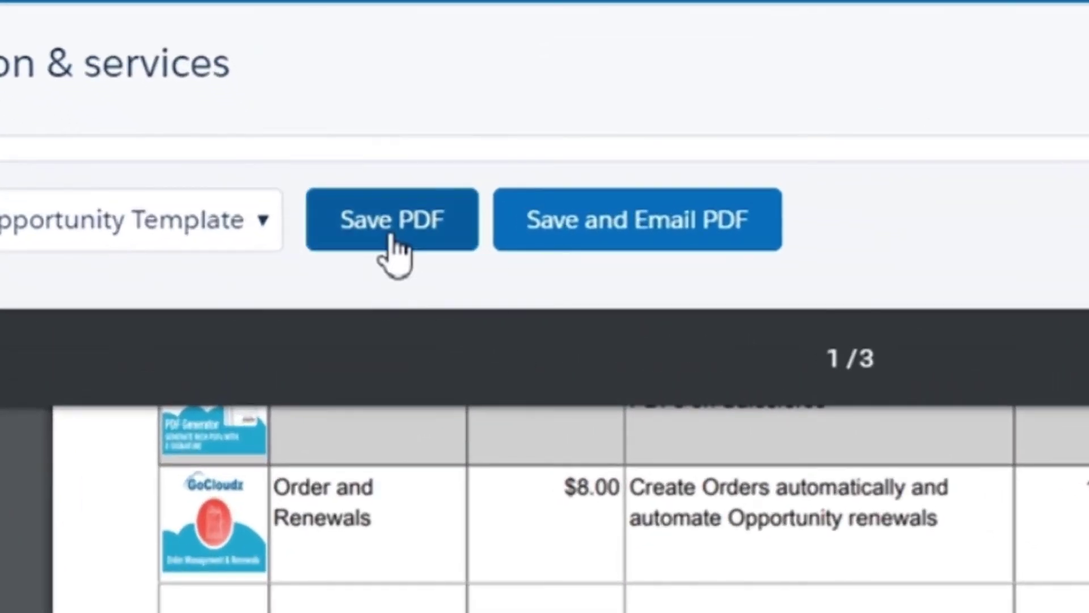
{"action": "left_click", "coordinate": [646, 236]}
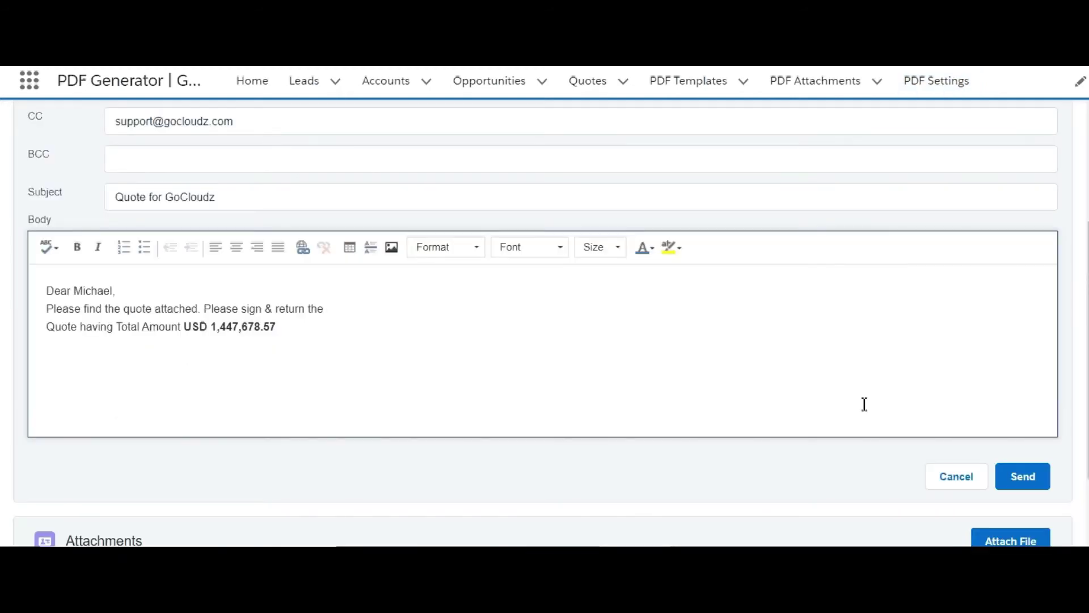
Step: Send the quote email with App Subscription and Services.pdf attached
{"action": "scroll", "coordinate": [863, 404], "scroll_direction": "up", "scroll_amount": 3}
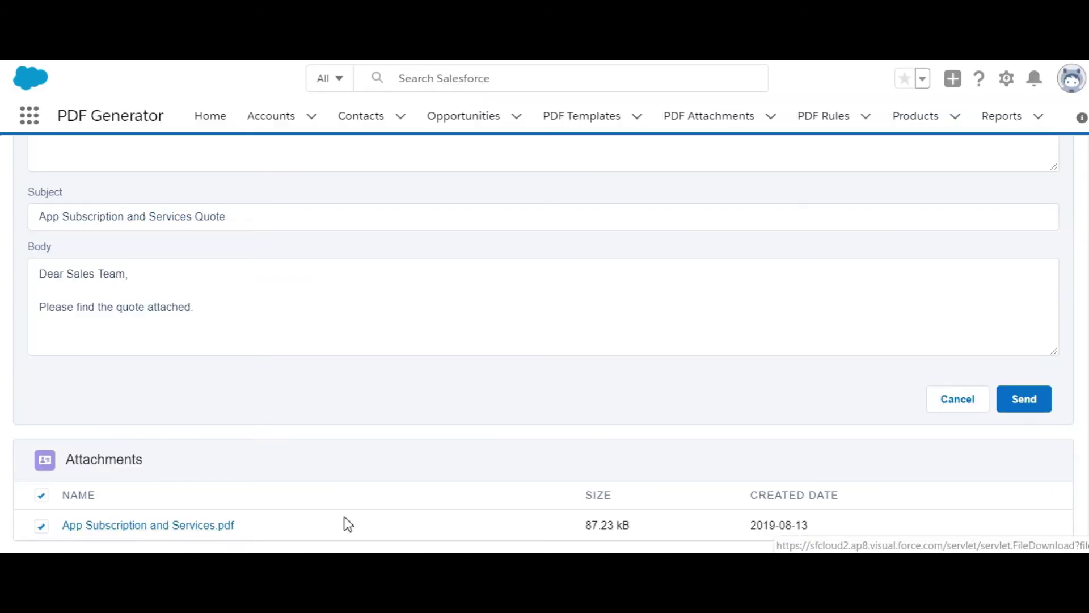
{"action": "left_click", "coordinate": [1025, 402]}
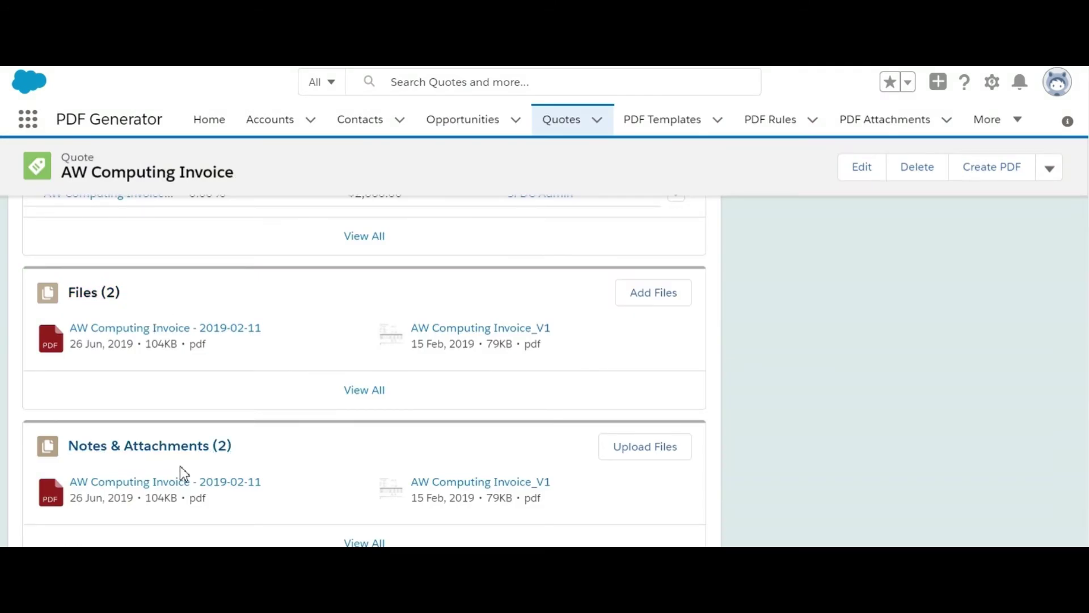
Step: Scroll the App Subscription & Services quote to its line items and recipients
{"action": "scroll", "coordinate": [287, 445], "scroll_direction": "up", "scroll_amount": 2}
{"action": "scroll", "coordinate": [163, 370], "scroll_direction": "down", "scroll_amount": 2}
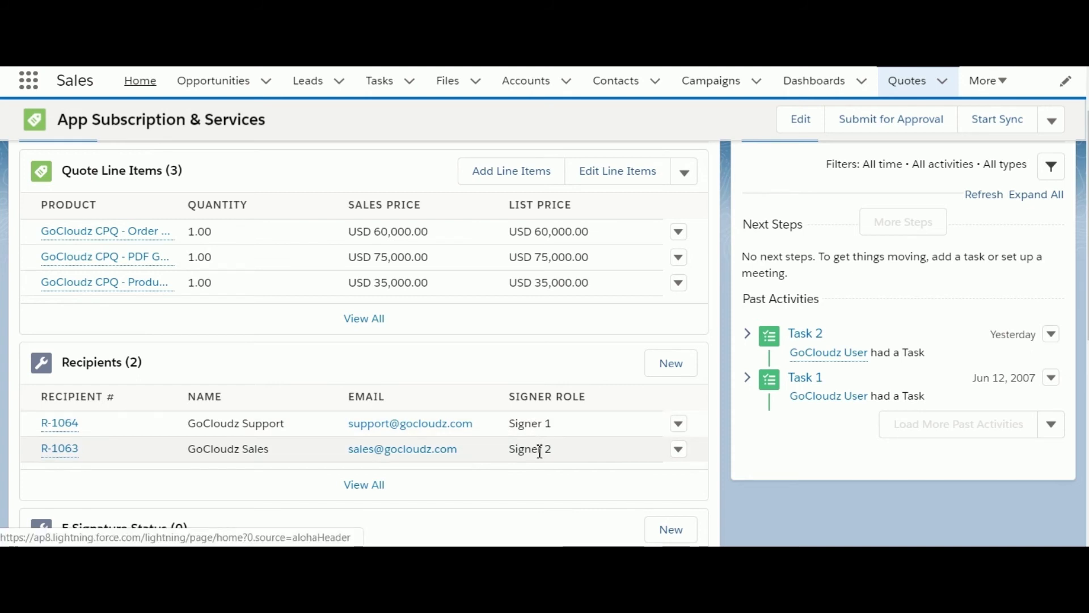
Step: Create the quote's PDF with Create PDF and E-Signature and send it for e-signature
{"action": "left_click", "coordinate": [1051, 126]}
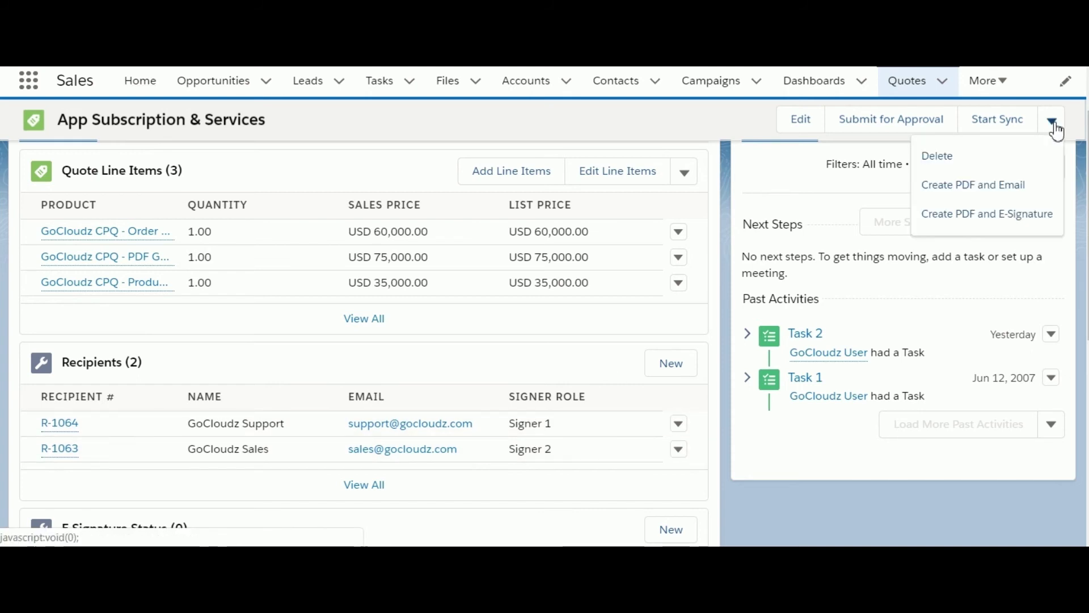
{"action": "left_click", "coordinate": [999, 222]}
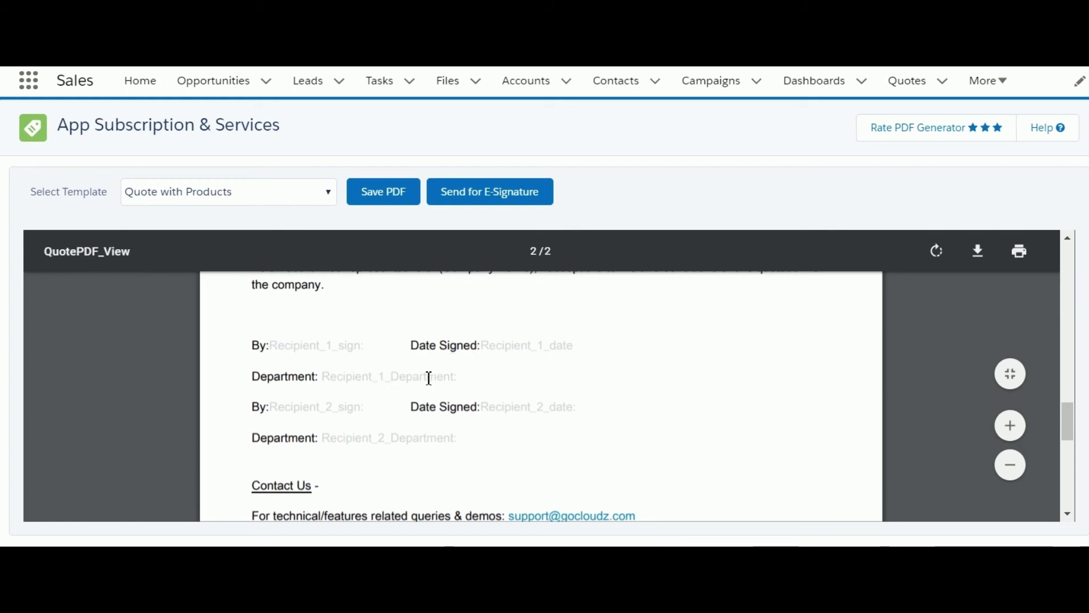
{"action": "left_click", "coordinate": [501, 202]}
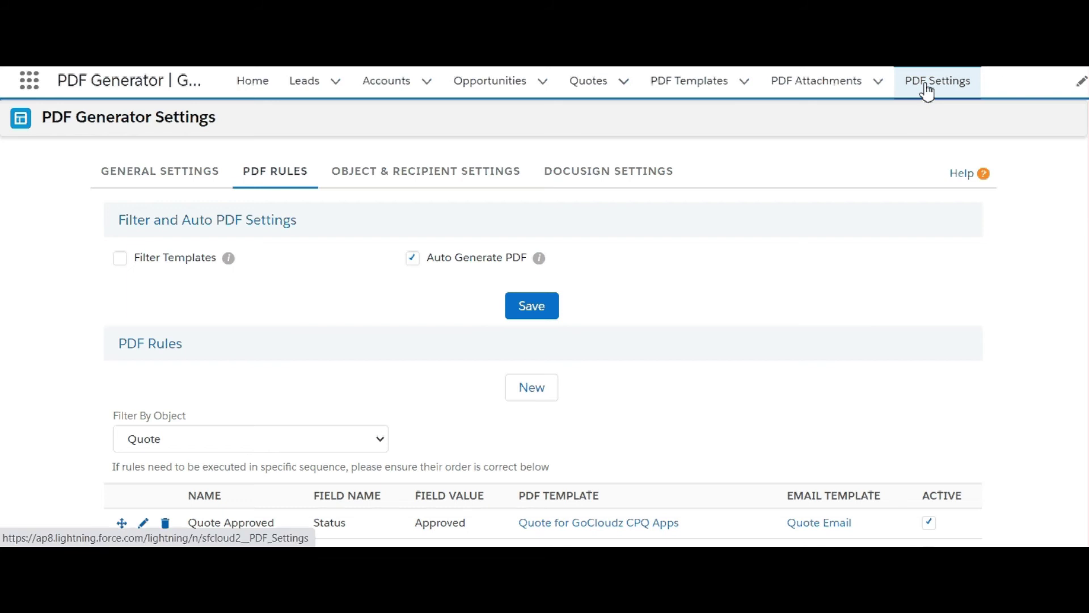
Step: Edit the first Quote Approved PDF rule and review its Email Options
{"action": "scroll", "coordinate": [324, 393], "scroll_direction": "down", "scroll_amount": 3}
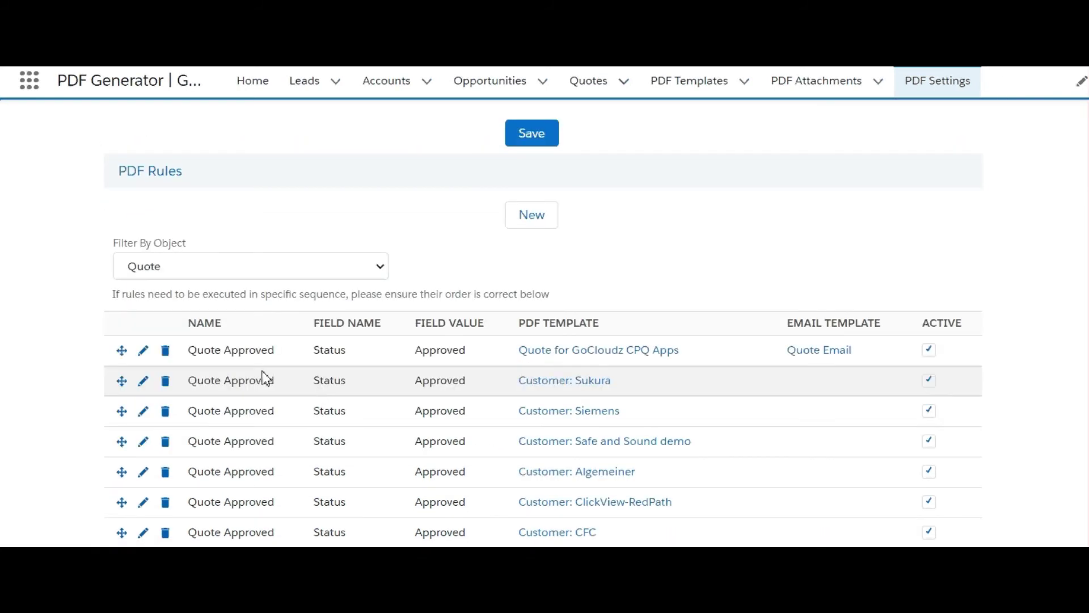
{"action": "left_click", "coordinate": [145, 353]}
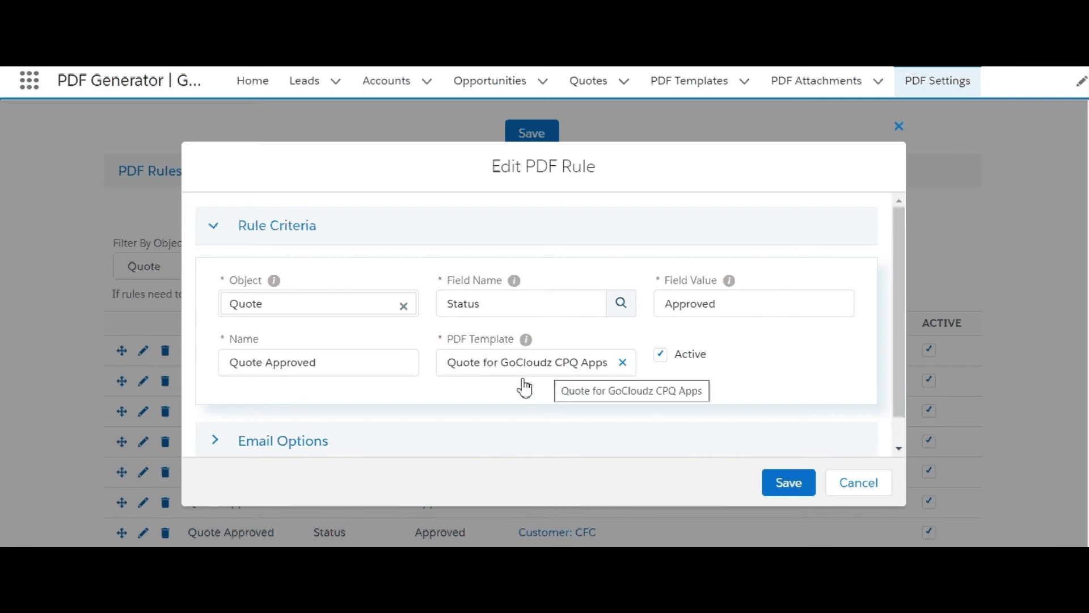
{"action": "left_click", "coordinate": [215, 443]}
{"action": "scroll", "coordinate": [372, 437], "scroll_direction": "down", "scroll_amount": 3}
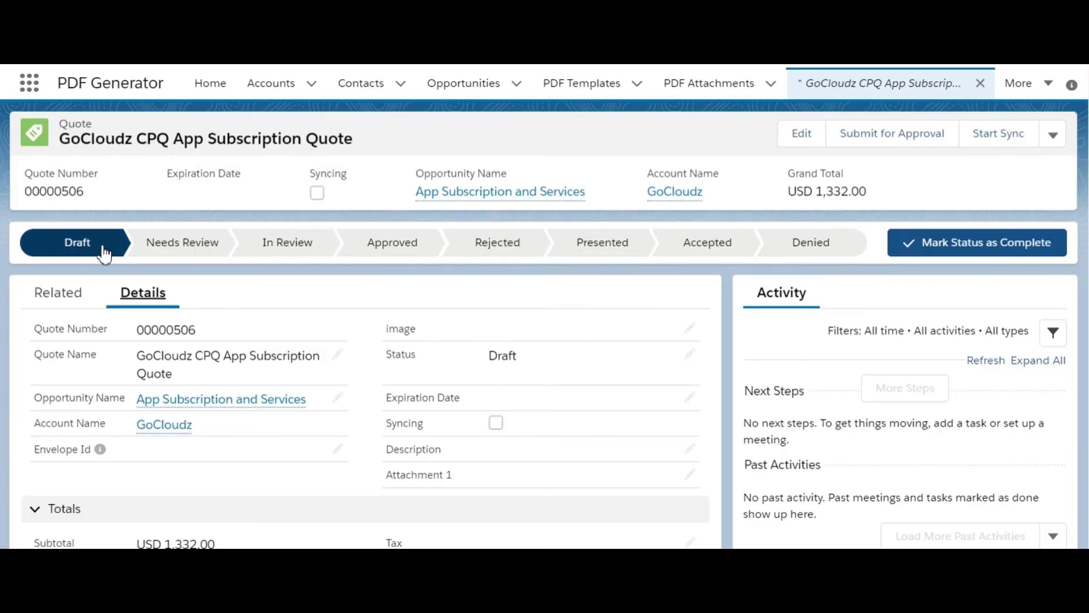
Step: Mark the quote as Presented and check the auto-generated PDF in its related files
{"action": "left_click", "coordinate": [601, 248]}
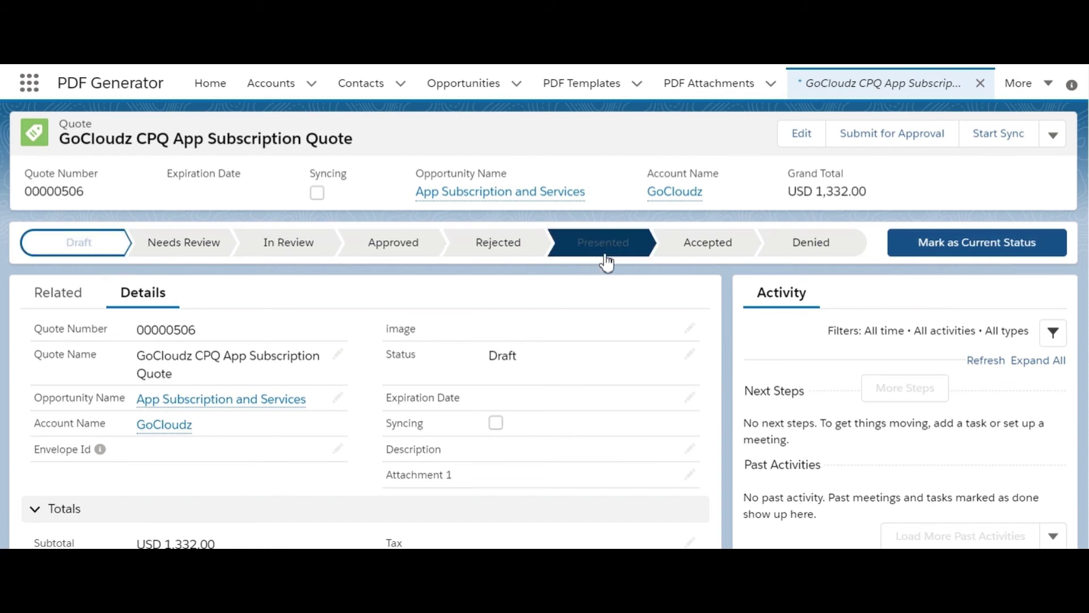
{"action": "left_click", "coordinate": [952, 249]}
{"action": "left_click", "coordinate": [59, 301]}
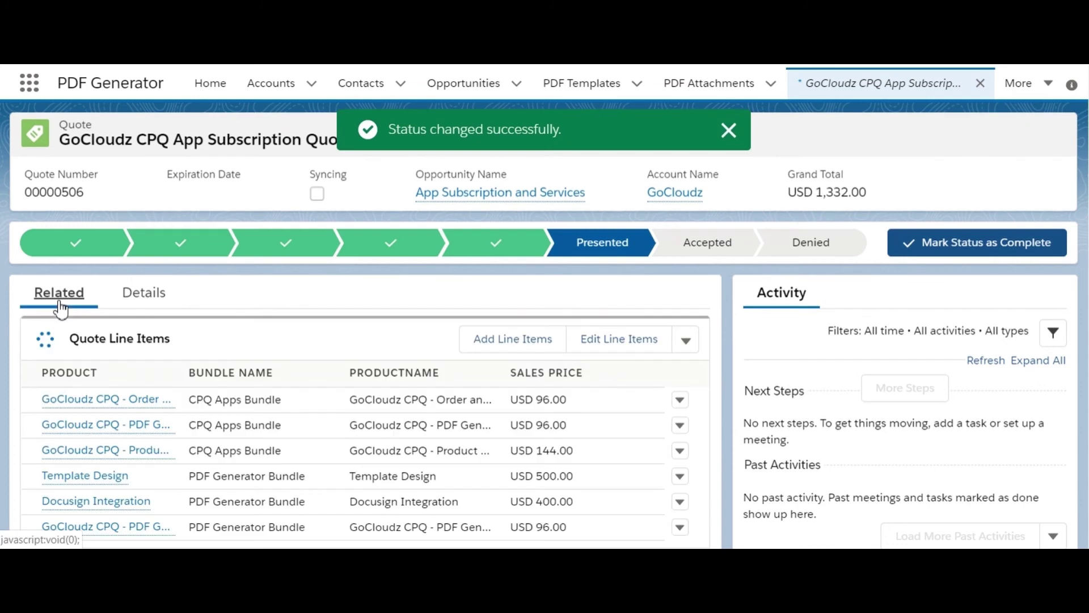
{"action": "scroll", "coordinate": [321, 379], "scroll_direction": "down", "scroll_amount": 5}
{"action": "scroll", "coordinate": [324, 382], "scroll_direction": "down", "scroll_amount": 3}
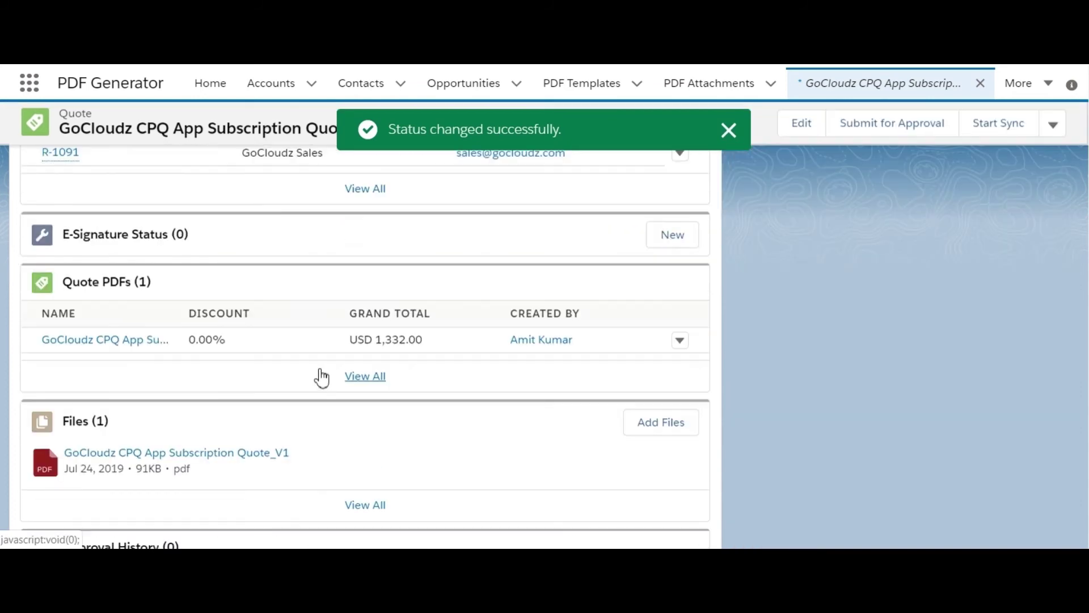
{"action": "scroll", "coordinate": [171, 306], "scroll_direction": "down", "scroll_amount": 2}
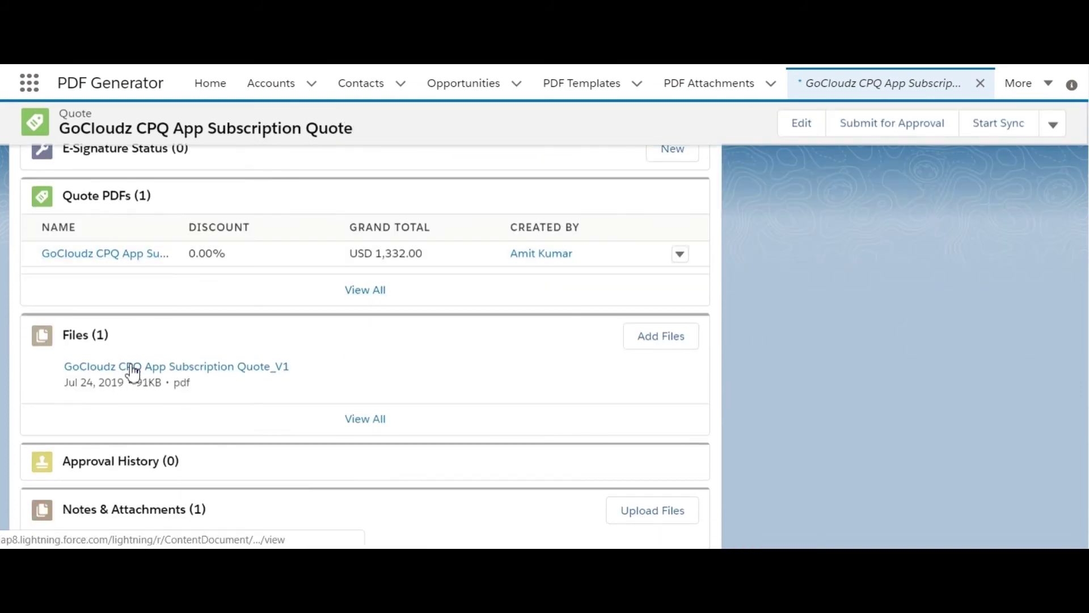
{"action": "scroll", "coordinate": [207, 372], "scroll_direction": "up", "scroll_amount": 2}
{"action": "scroll", "coordinate": [208, 373], "scroll_direction": "up", "scroll_amount": 2}
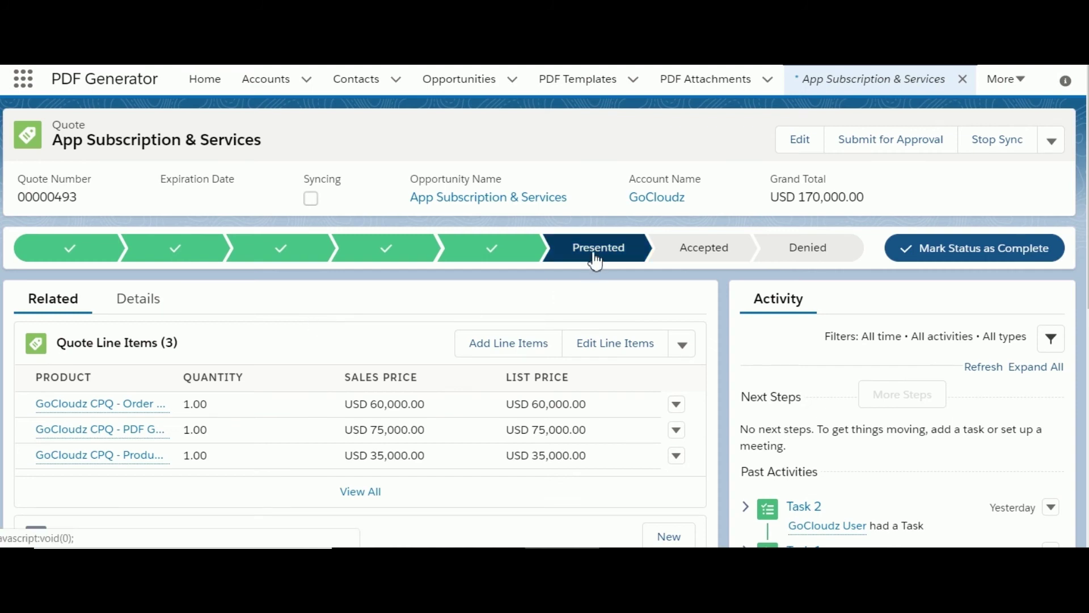
{"action": "left_click", "coordinate": [1054, 141]}
Step: Choose Create PDF and Email for the App Subscription & Services quote
{"action": "left_click", "coordinate": [984, 213]}
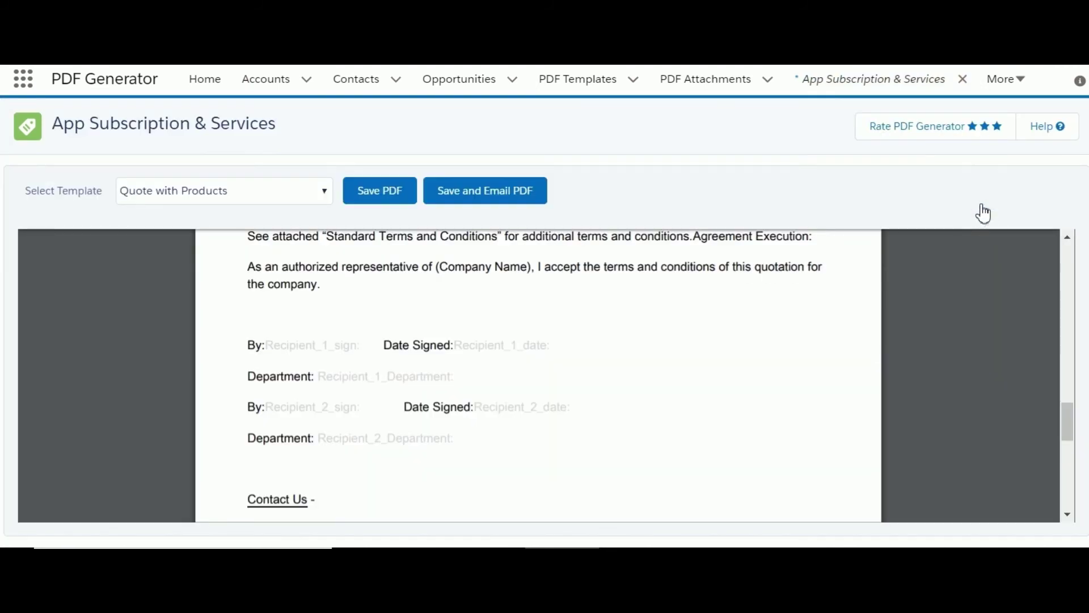